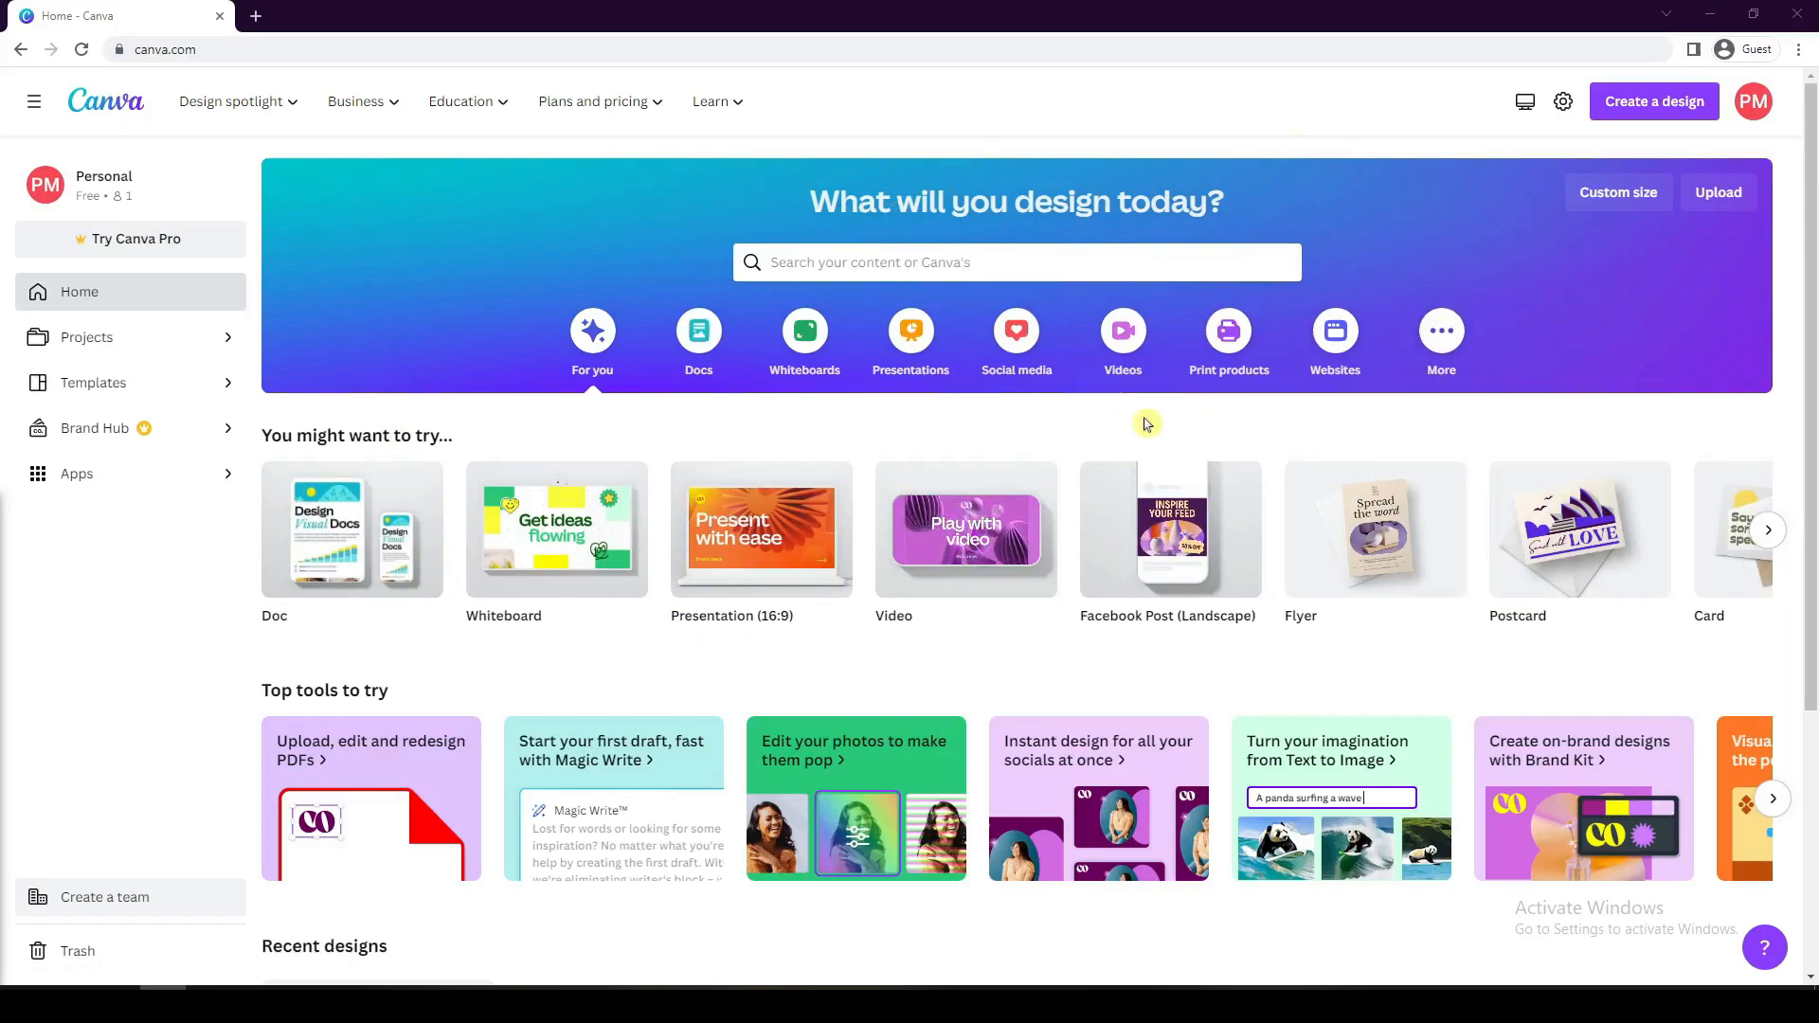
Step: Create a blank design of the Video type from the video formats
{"action": "left_click", "coordinate": [1132, 345]}
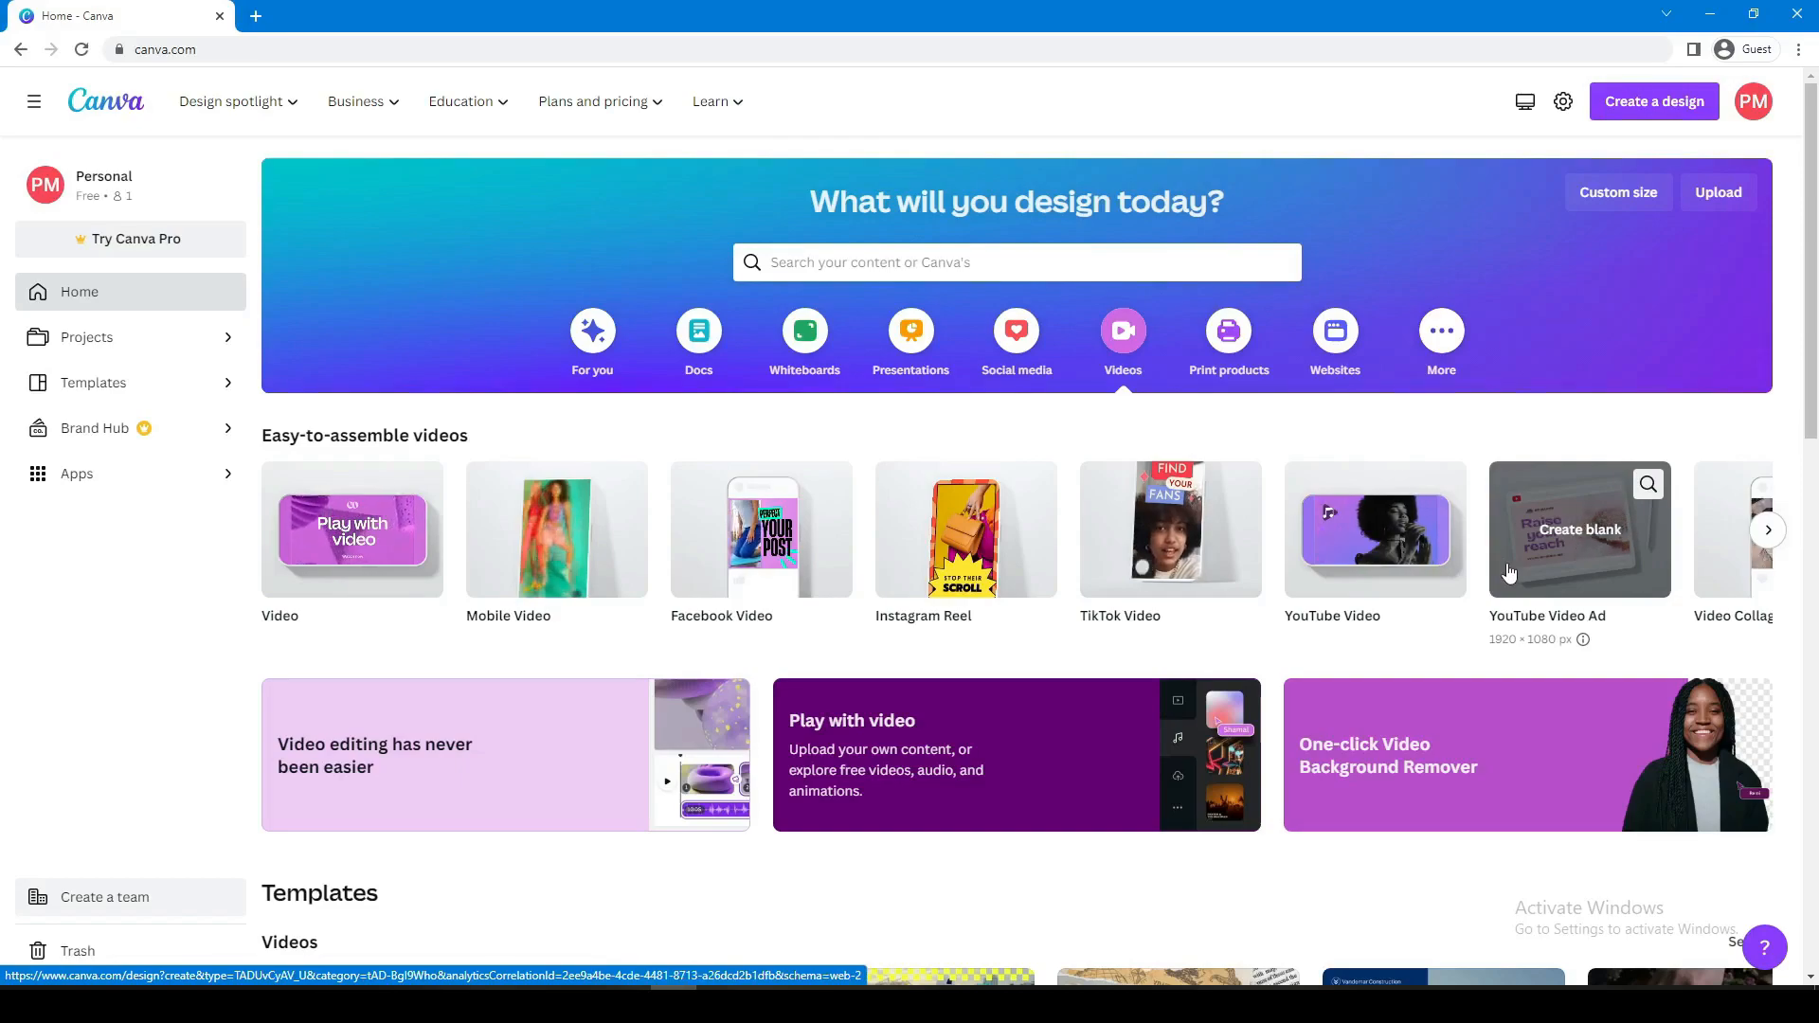
{"action": "left_click", "coordinate": [370, 535]}
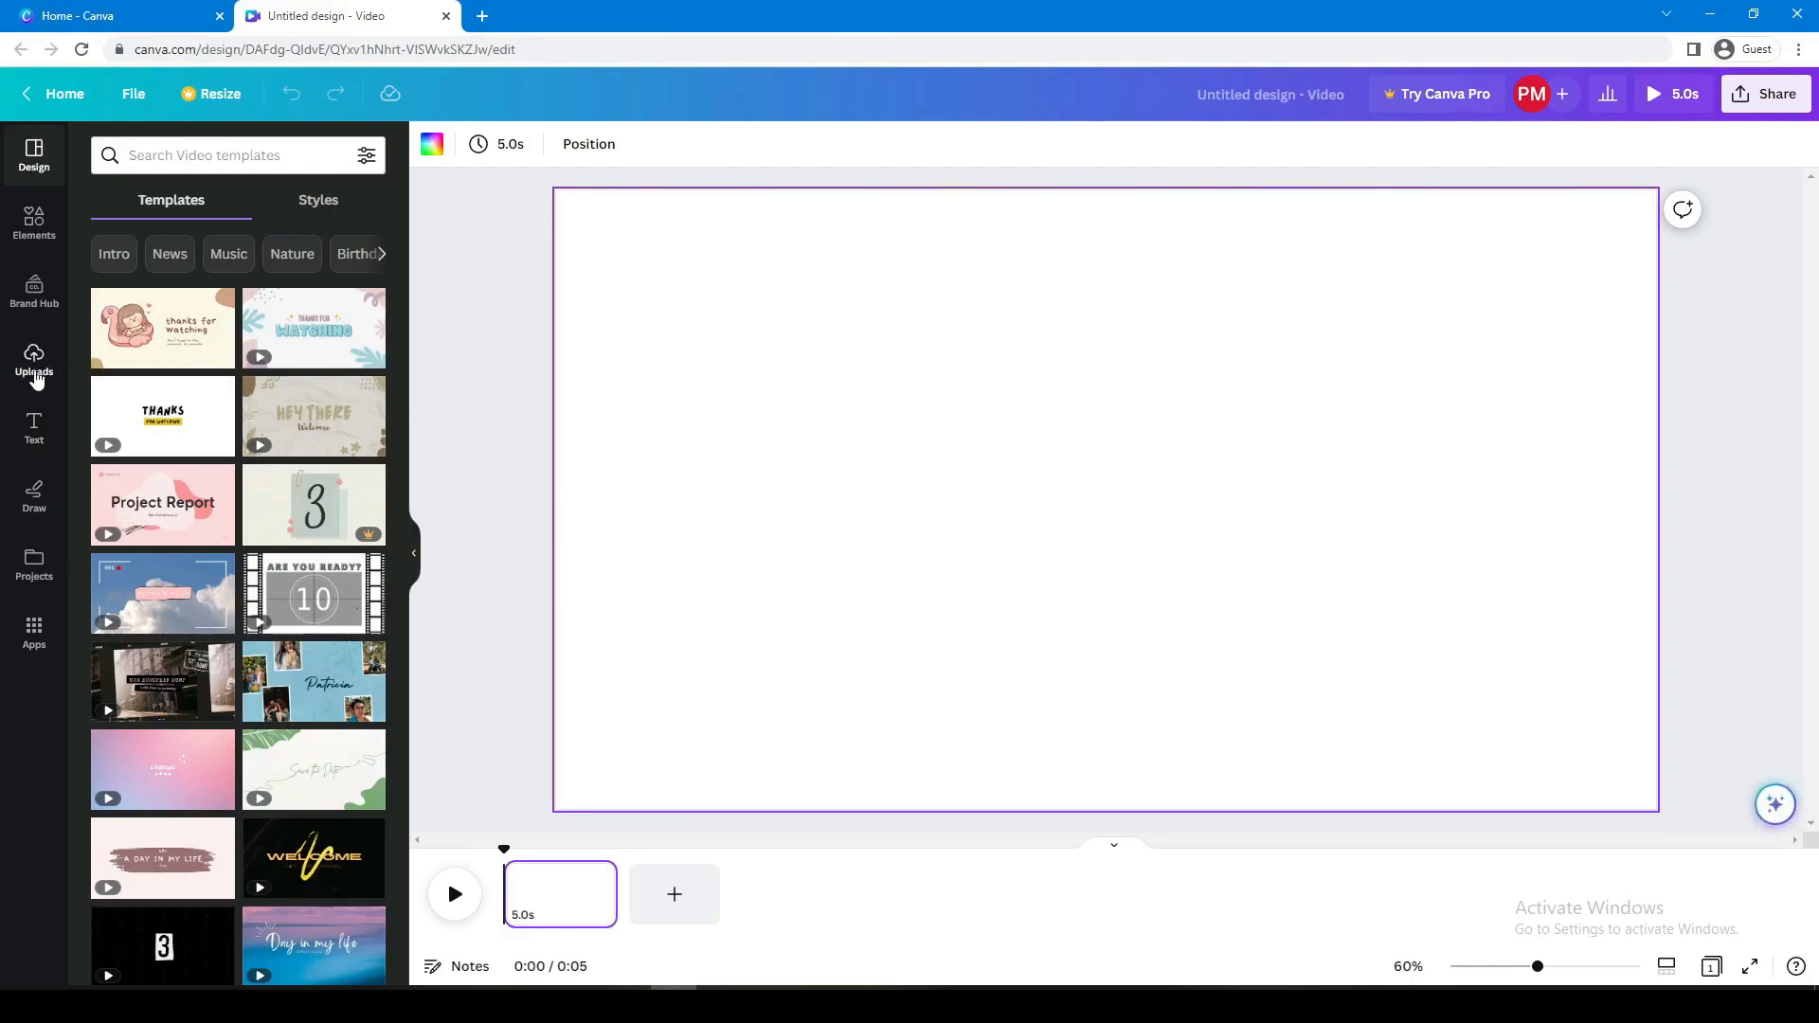
Step: Upload the "Cats here" video from the Chrome Downloads folder and place it on the blank page
{"action": "left_click", "coordinate": [34, 375]}
{"action": "left_click", "coordinate": [213, 213]}
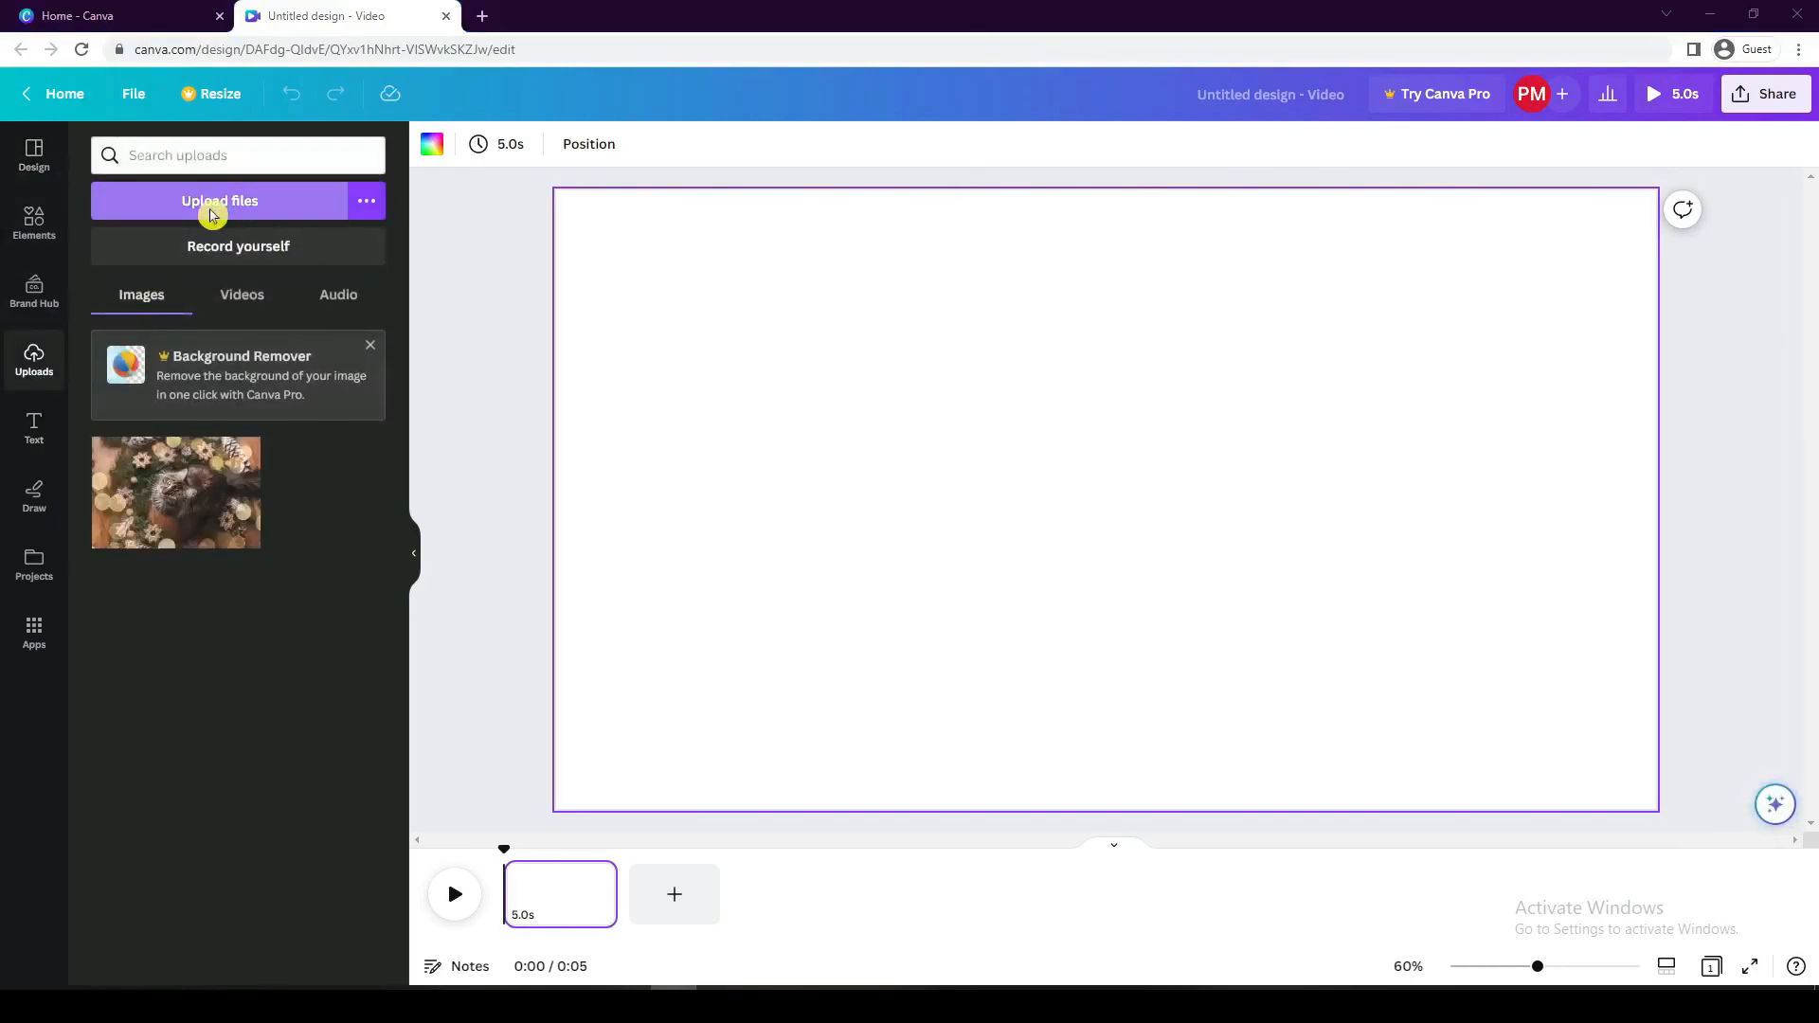
{"action": "left_click", "coordinate": [99, 171]}
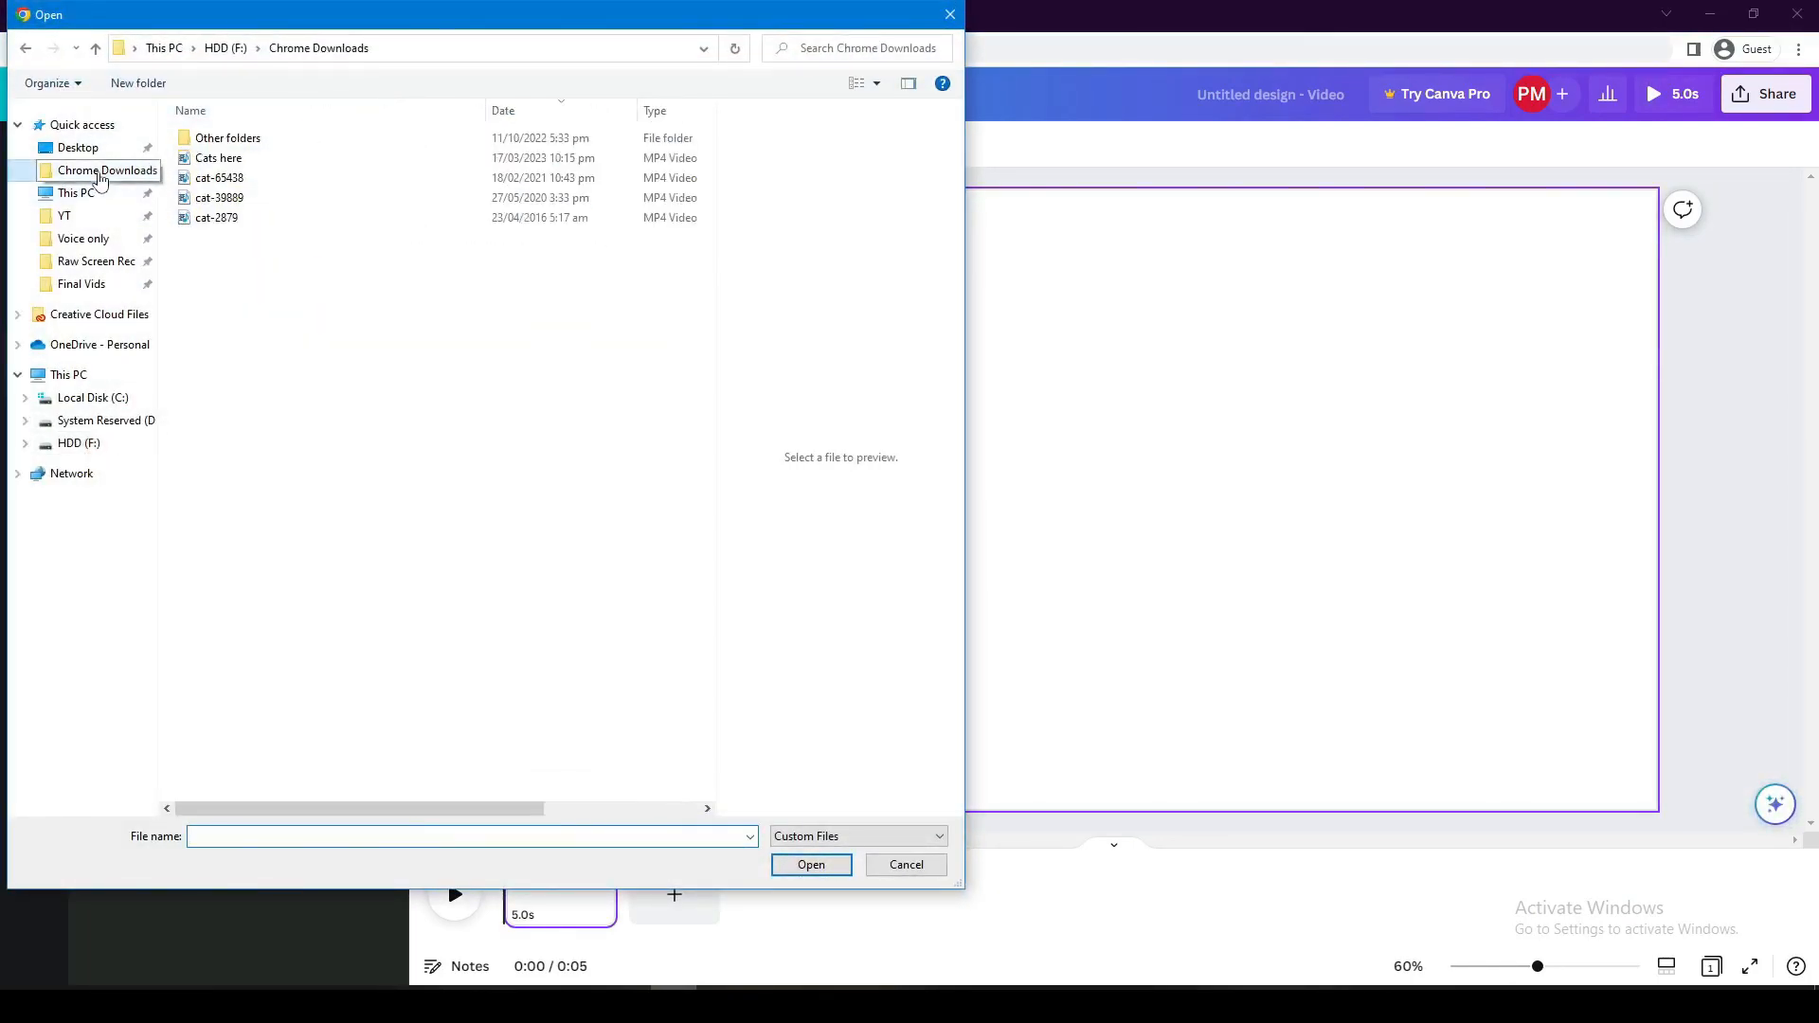
{"action": "left_click", "coordinate": [271, 159]}
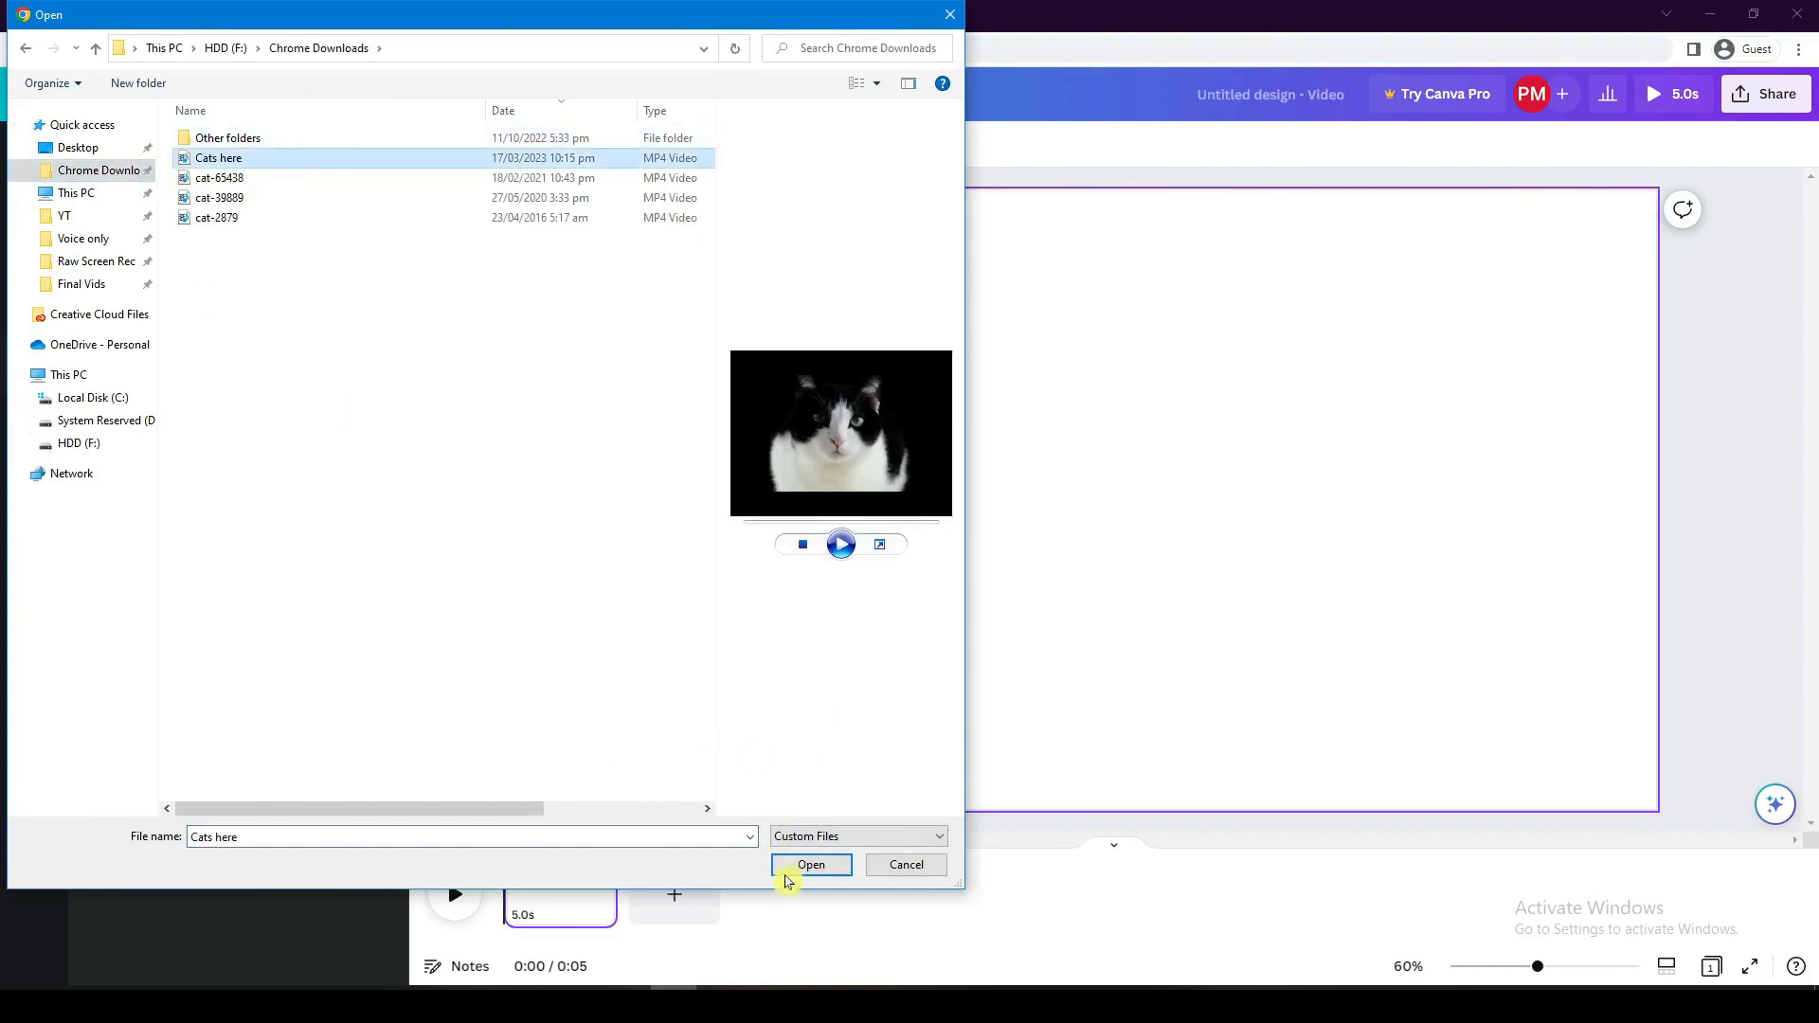
{"action": "left_click", "coordinate": [785, 881]}
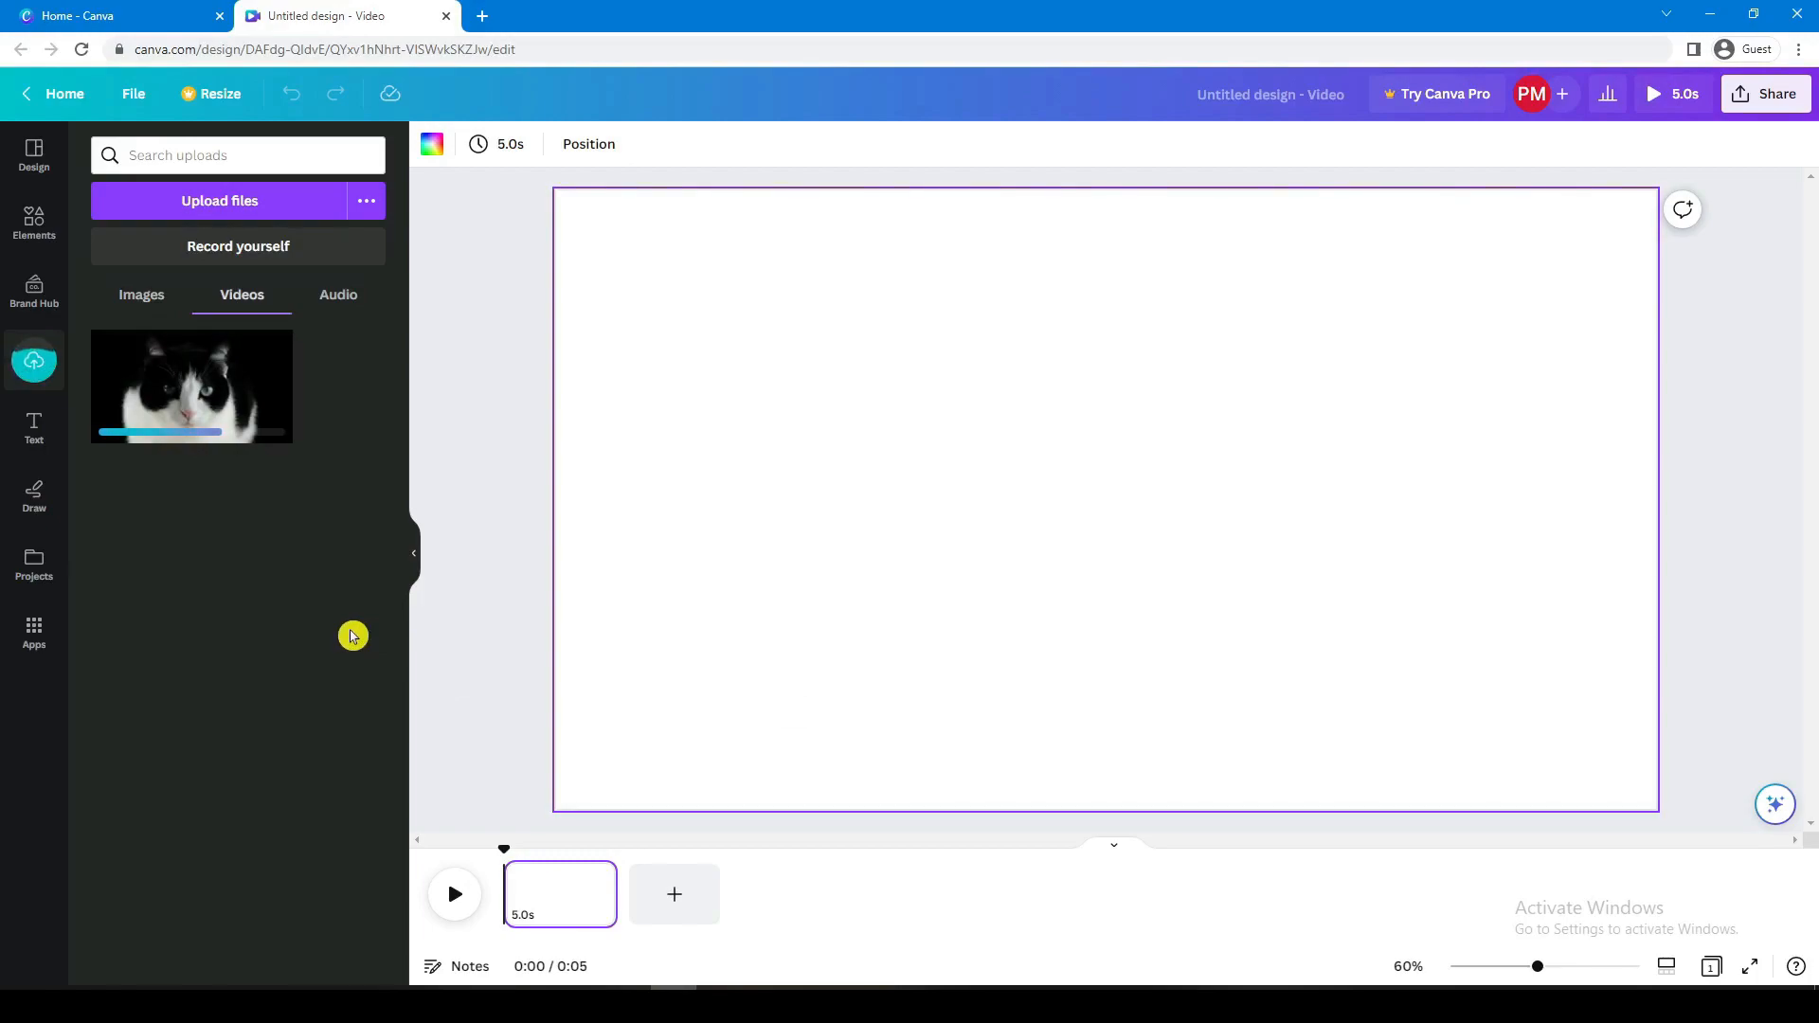
{"action": "left_click", "coordinate": [199, 407]}
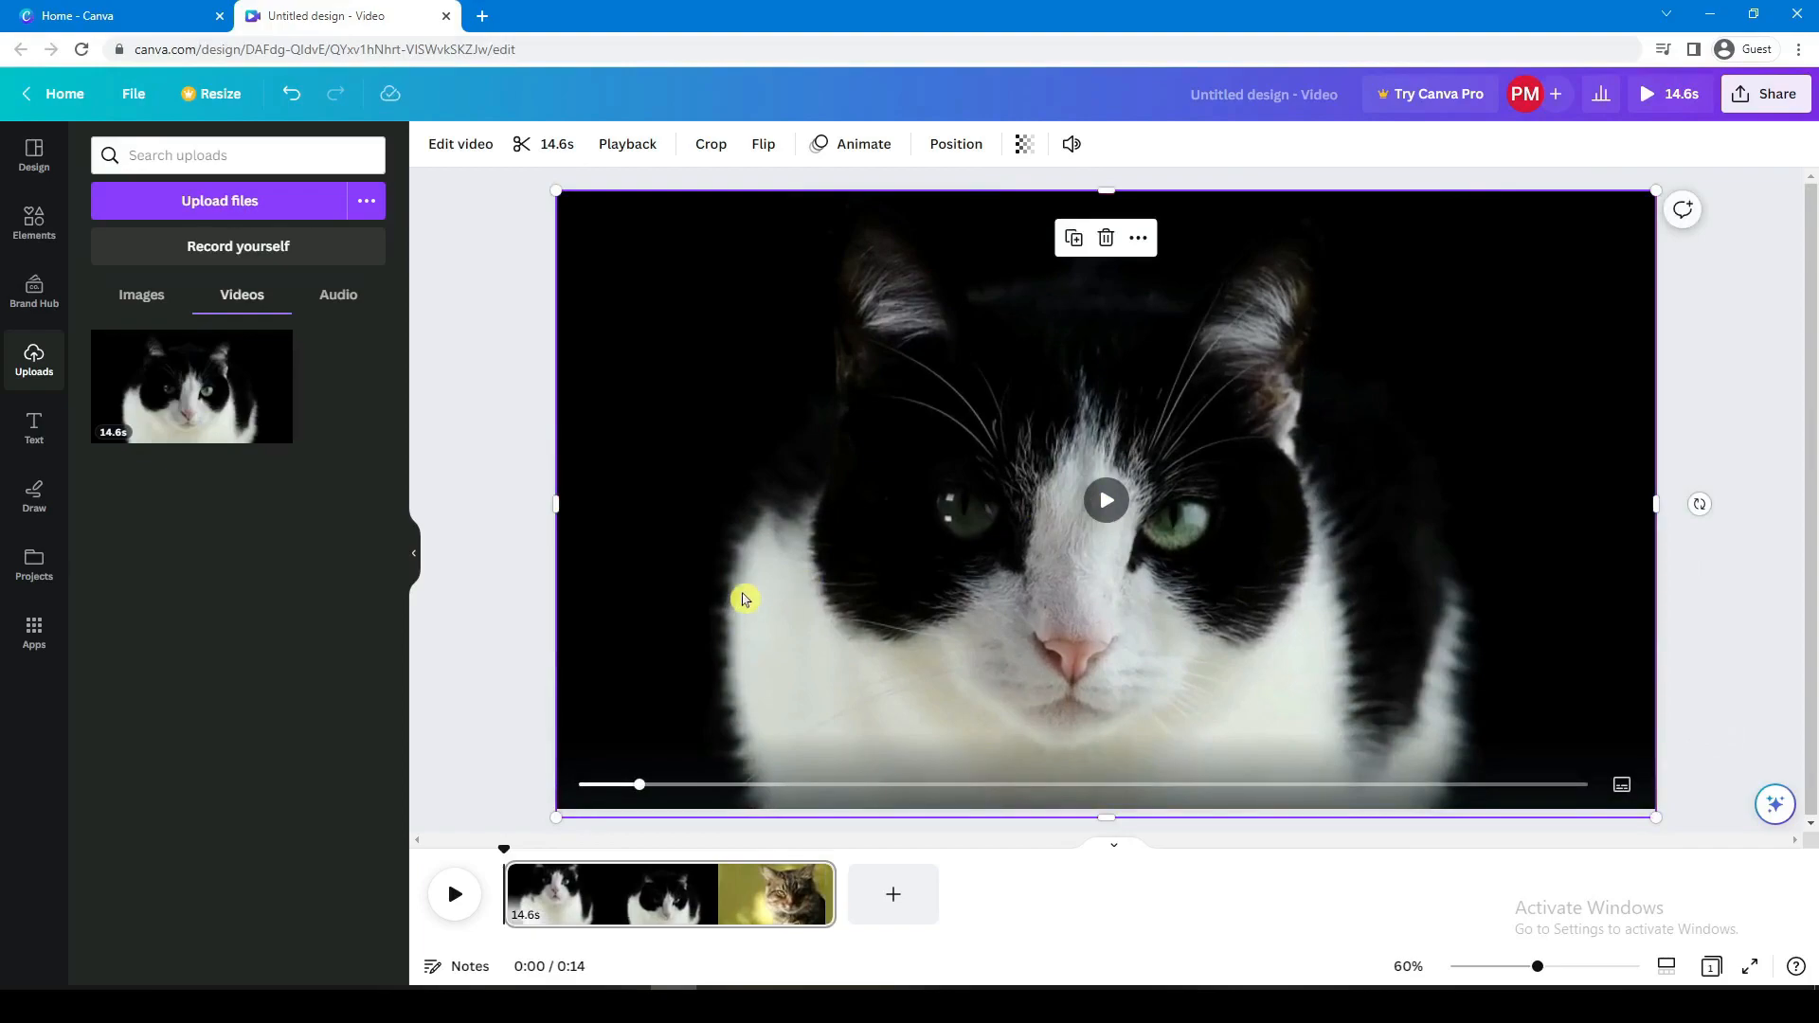
{"action": "left_click", "coordinate": [917, 846]}
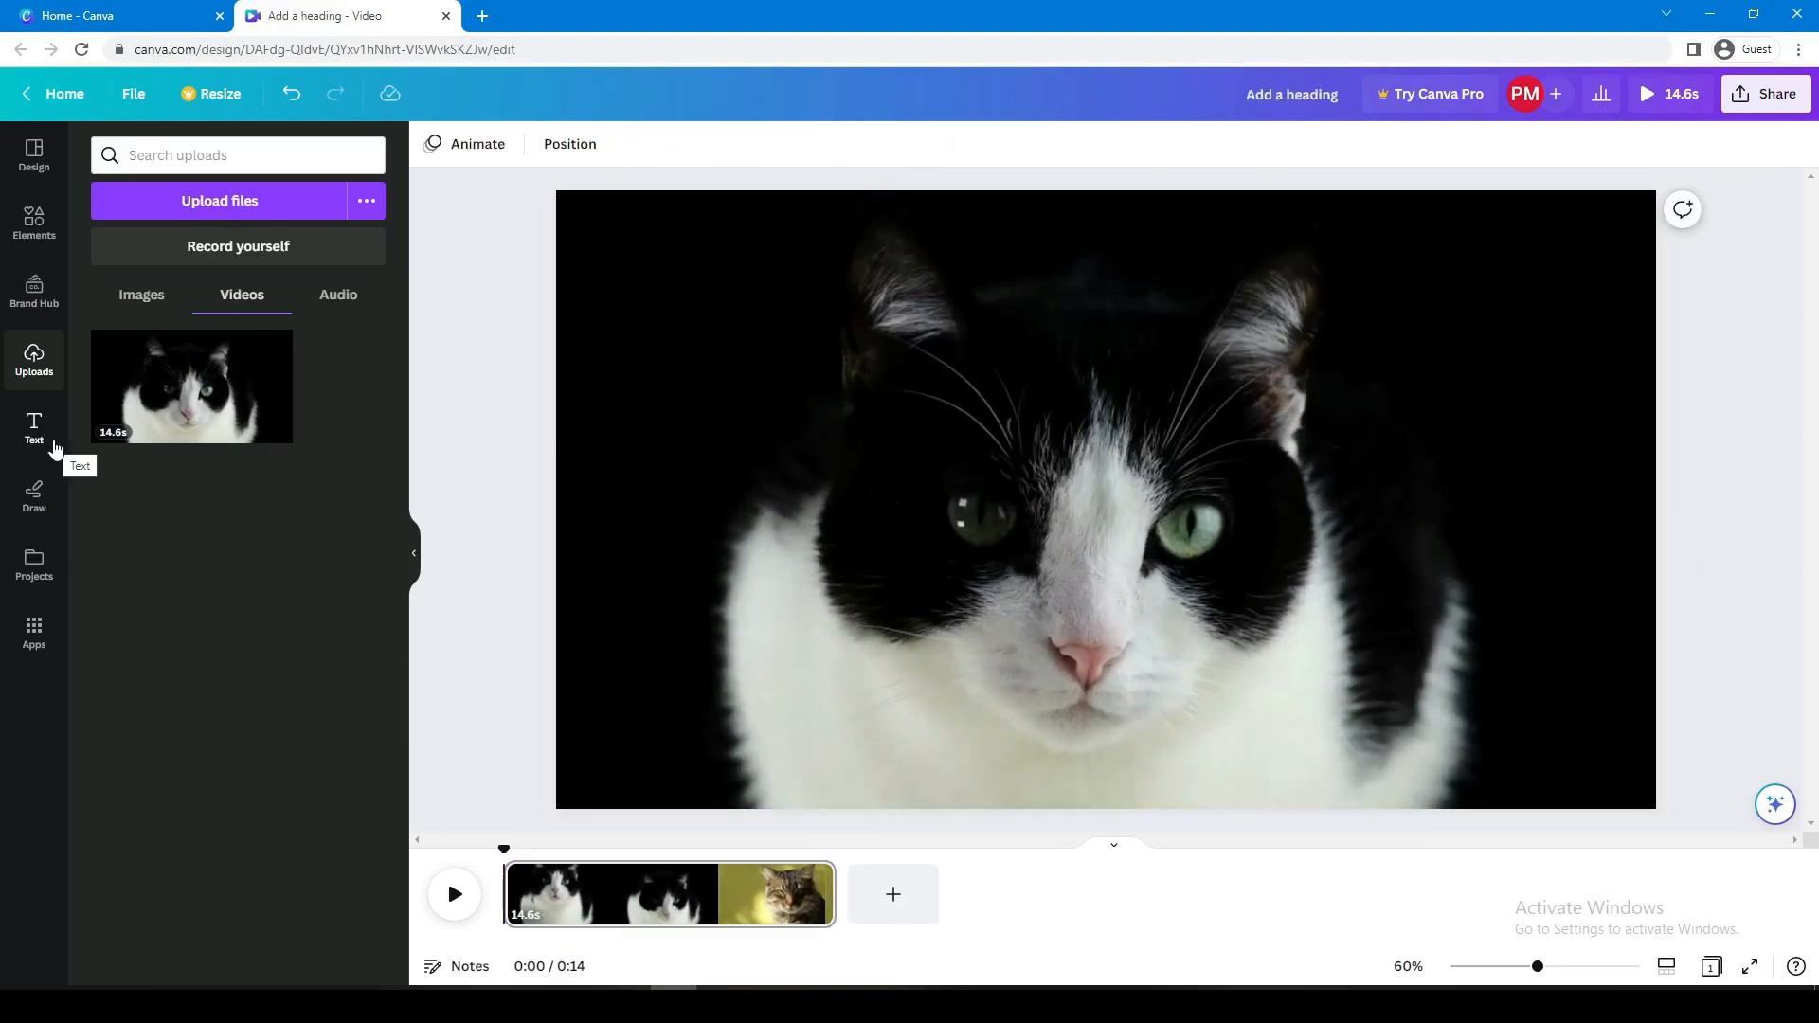
Step: Add a heading reading "Here are some interesting facts about your feline friend!" and fit it on two lines in the lower half of the frame
{"action": "left_click", "coordinate": [38, 432]}
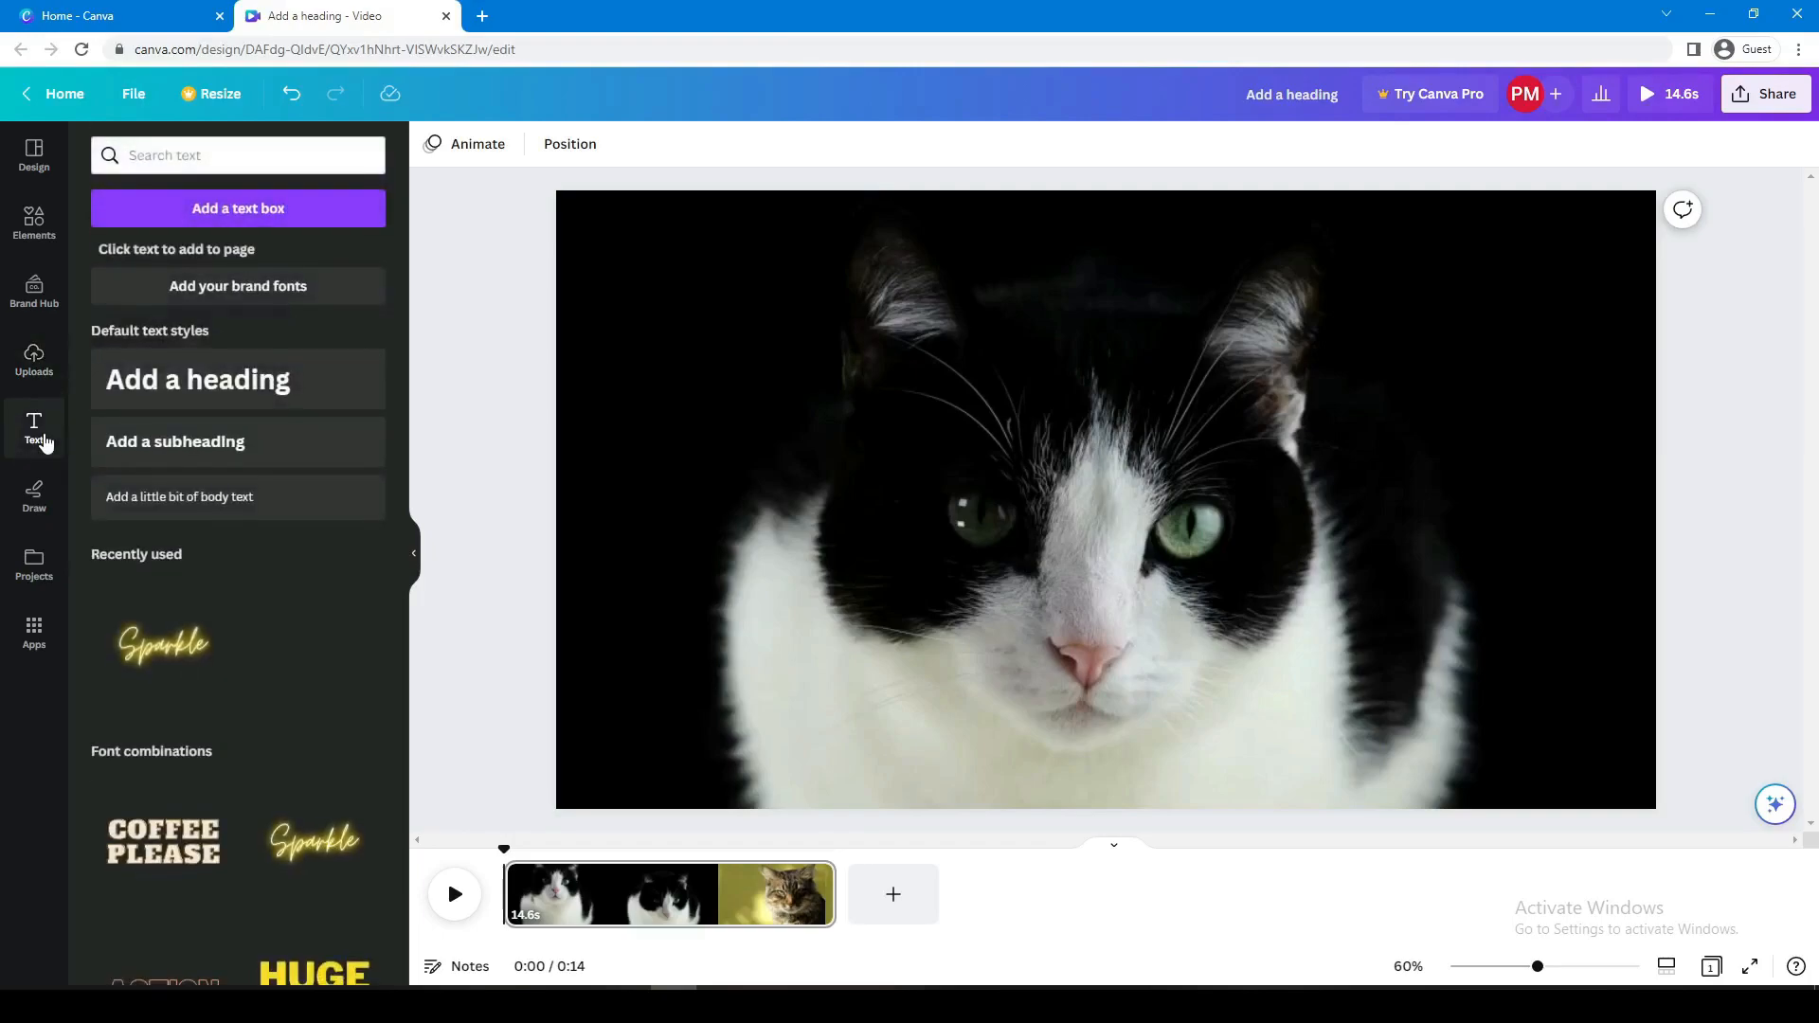
{"action": "left_click", "coordinate": [182, 388]}
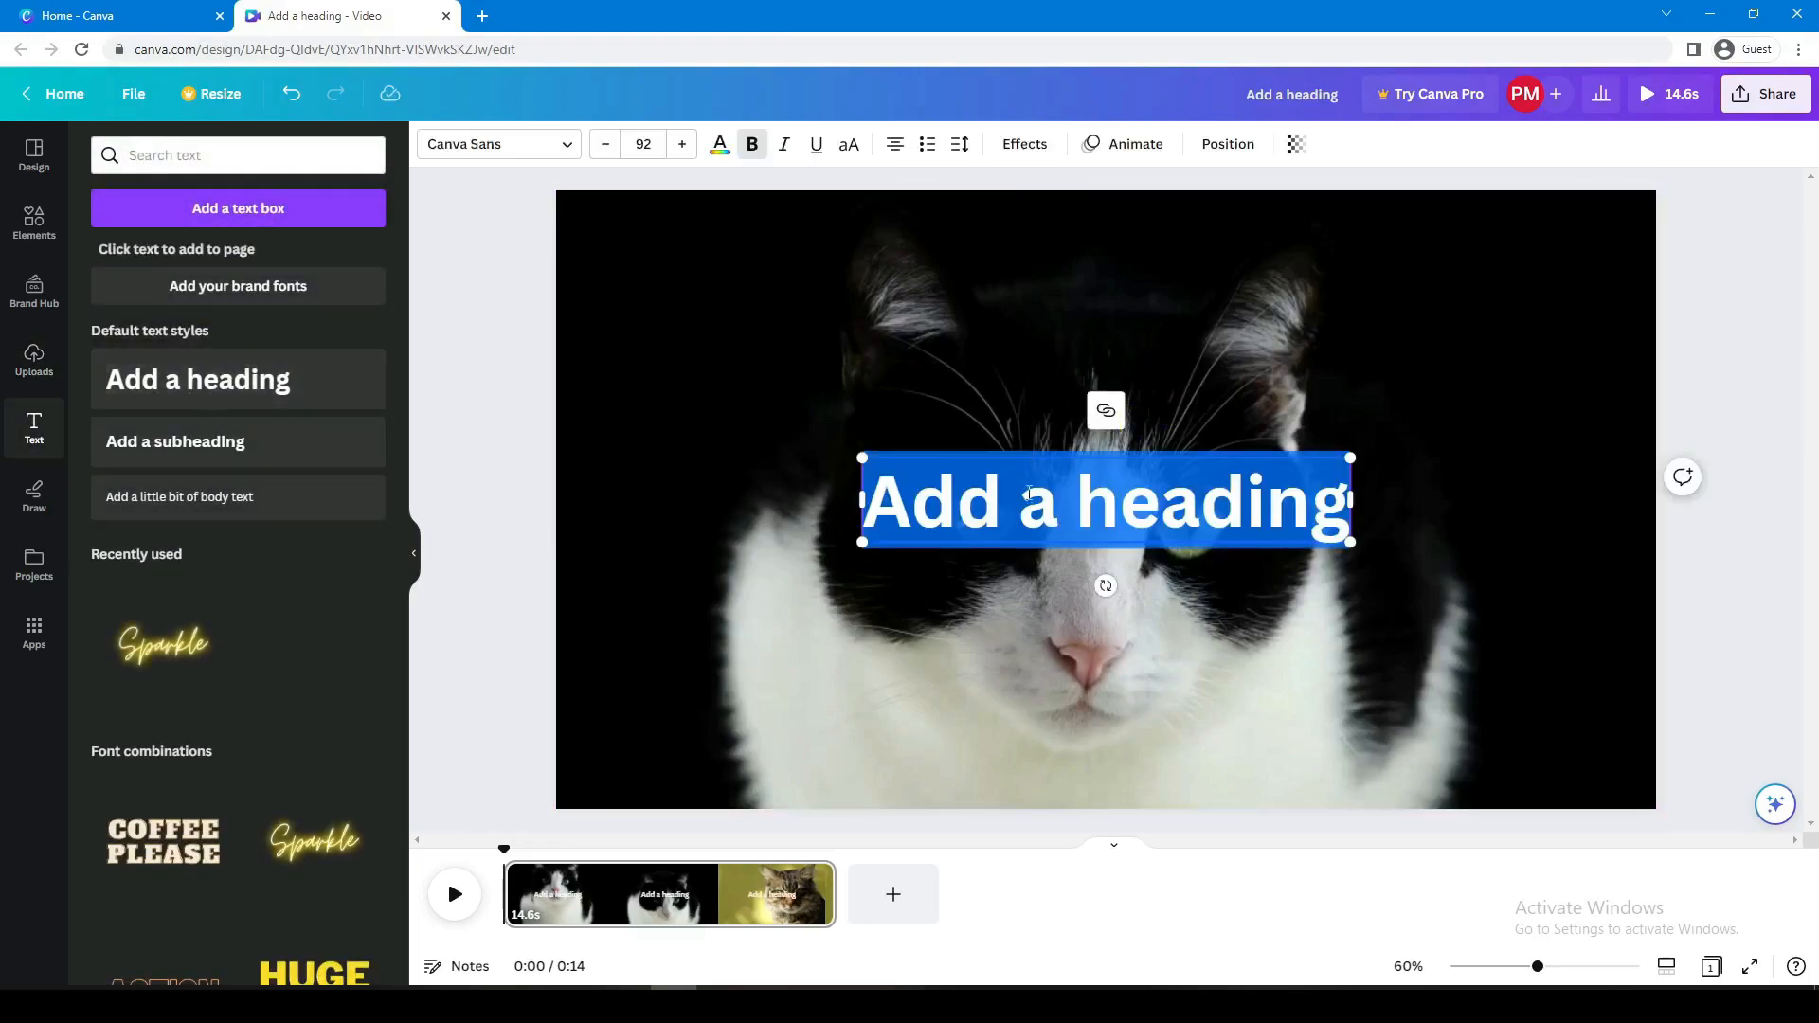
{"action": "double_click", "coordinate": [963, 483]}
{"action": "type", "text": "Here are some interesting facts about your feline friend!"}
{"action": "left_click_drag", "start_coordinate": [556, 458], "coordinate": [680, 478]}
{"action": "left_click_drag", "start_coordinate": [1003, 479], "coordinate": [928, 532]}
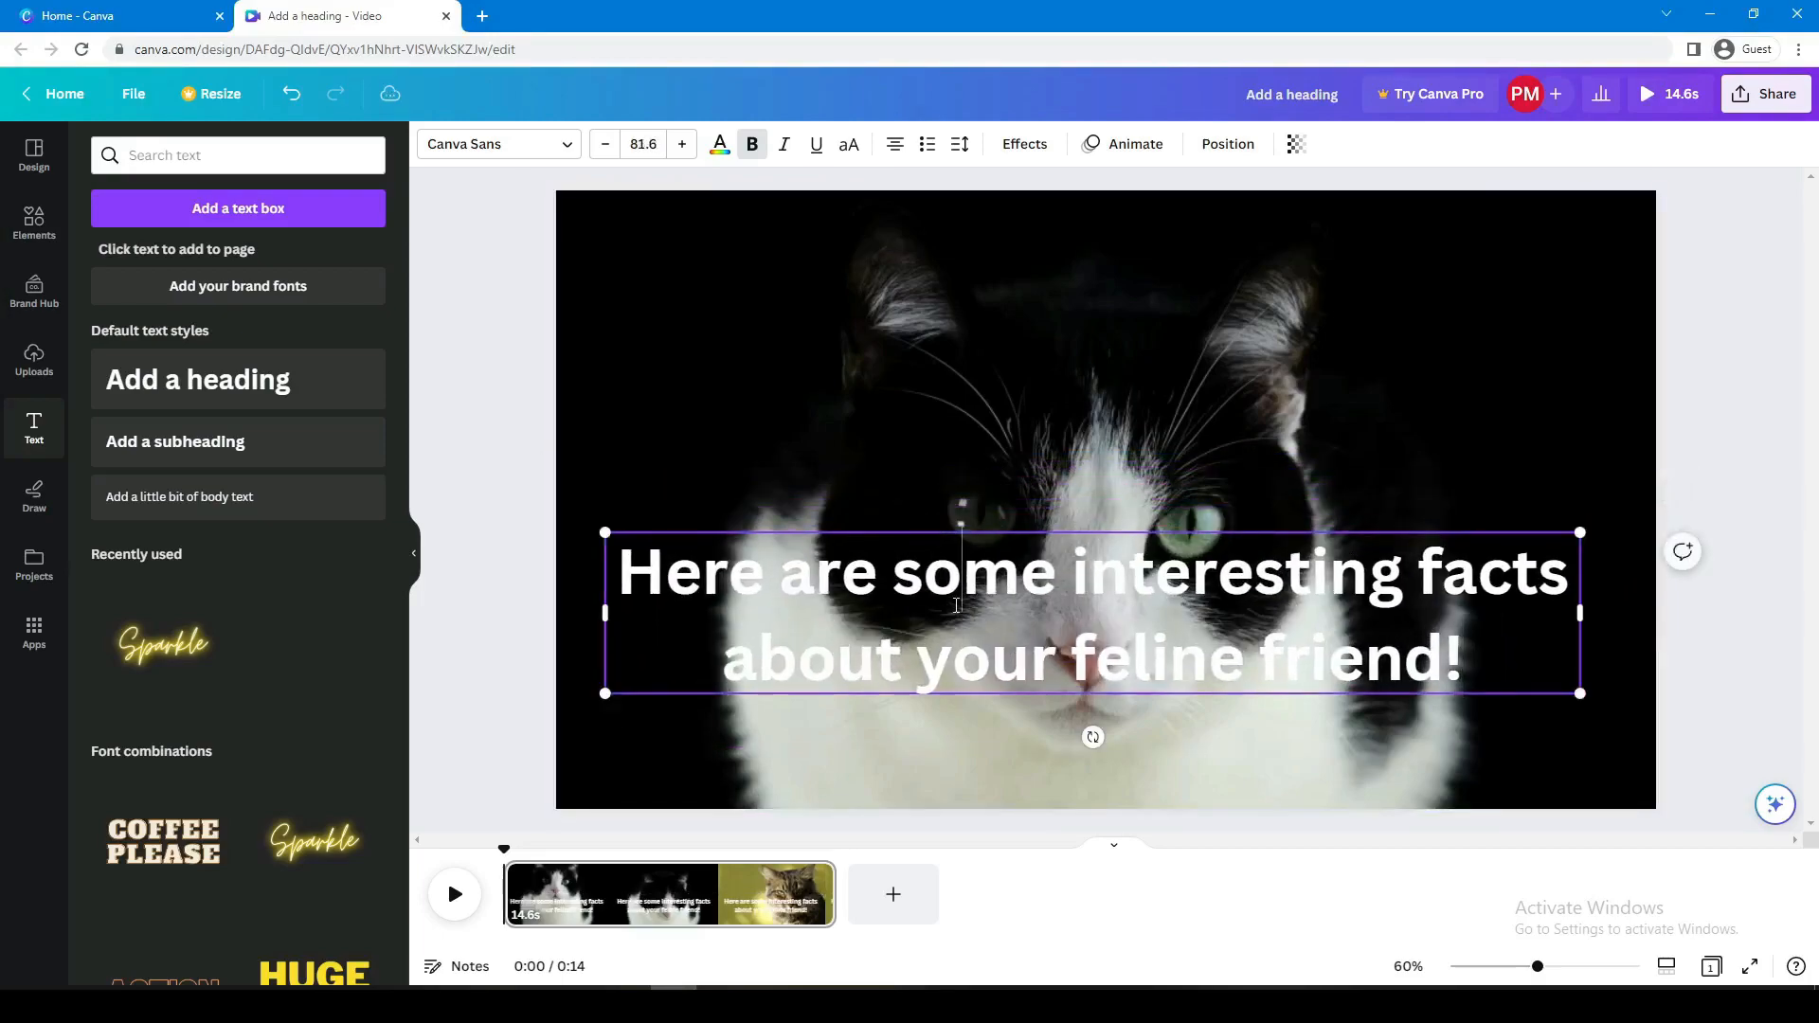
Step: Give the caption text a black Background effect with transparency 77
{"action": "double_click", "coordinate": [955, 605]}
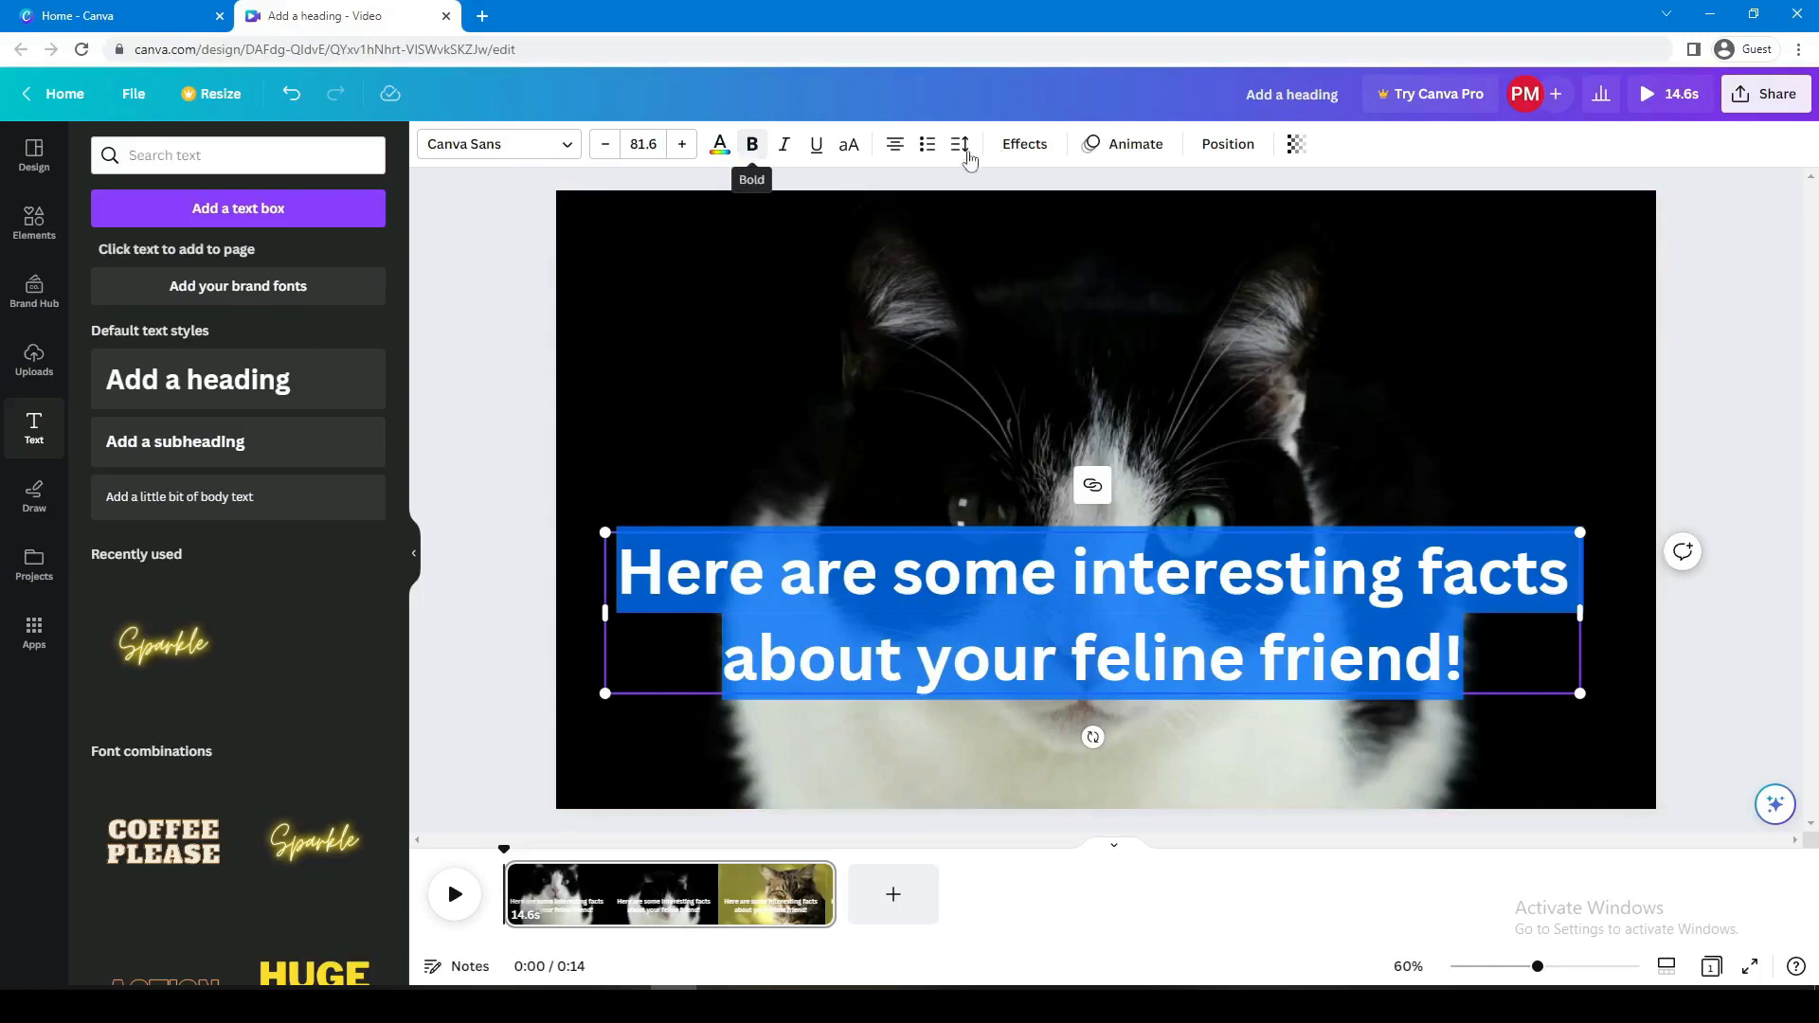
{"action": "left_click", "coordinate": [1024, 143]}
{"action": "left_click", "coordinate": [133, 615]}
{"action": "left_click_drag", "start_coordinate": [367, 841], "coordinate": [322, 843]}
{"action": "scroll", "coordinate": [323, 846], "scroll_direction": "down", "scroll_amount": 2}
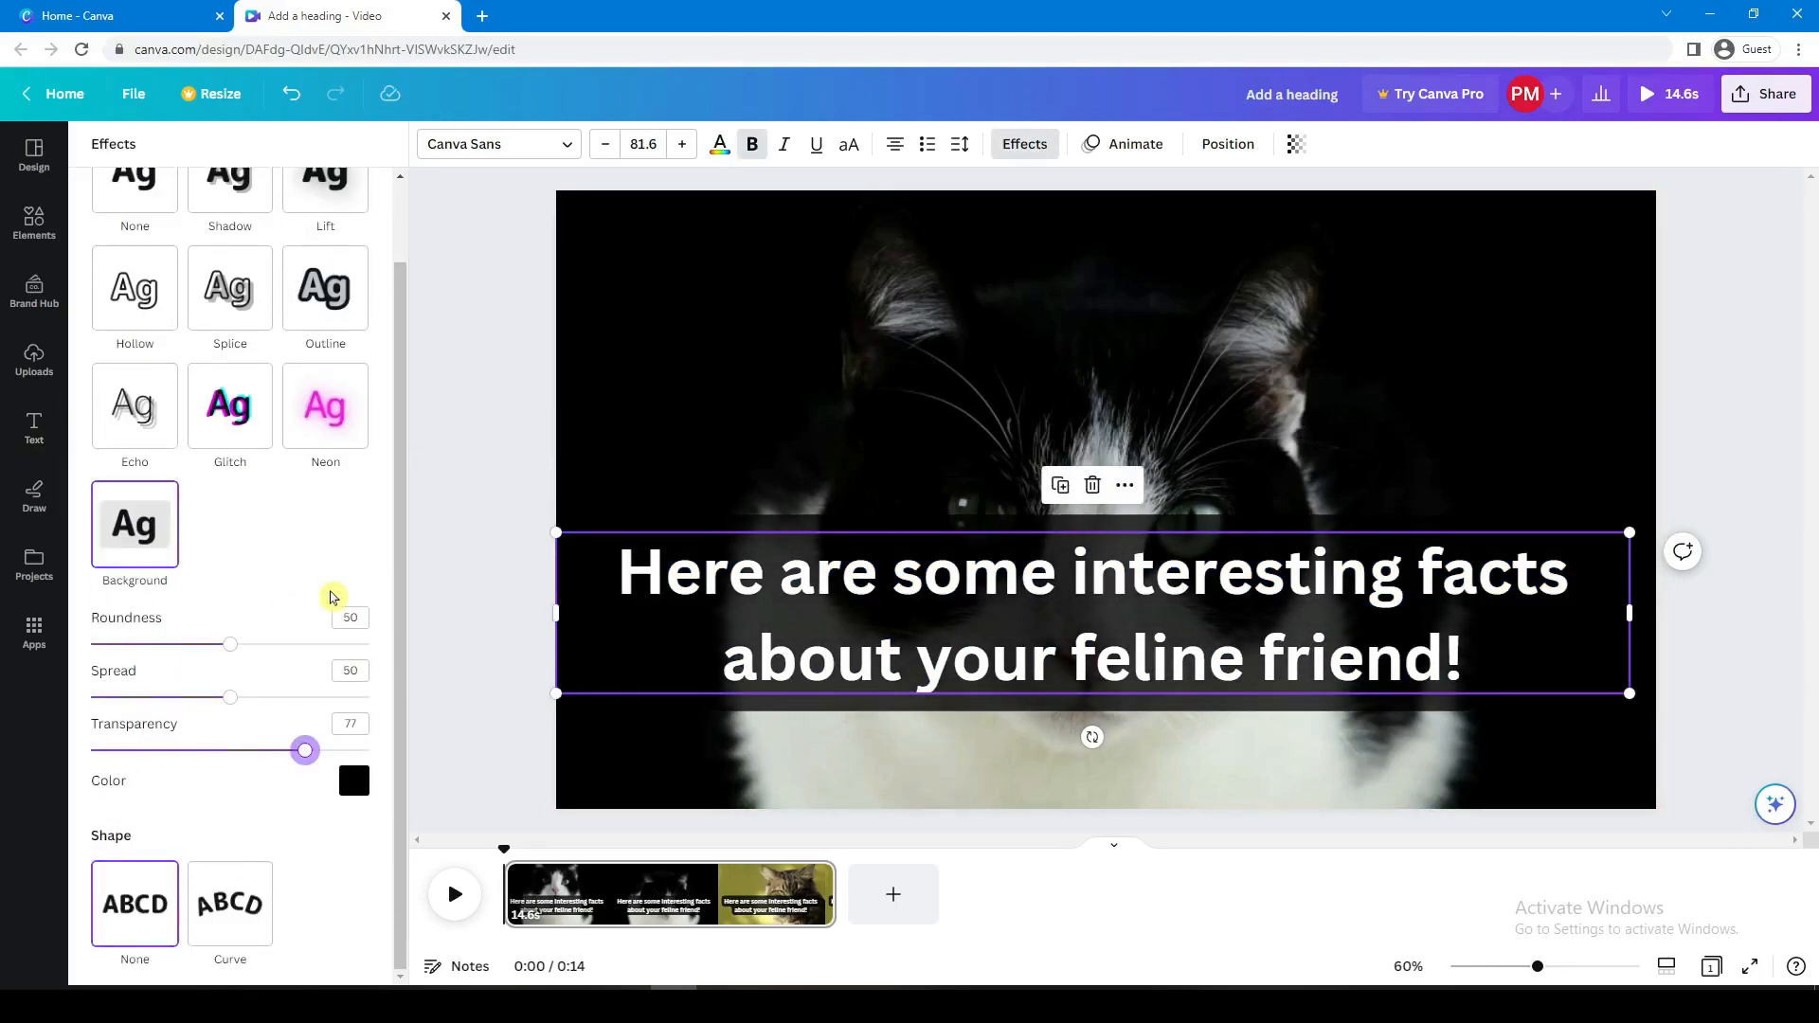
Step: Set the caption's font to Quicksand and scale it down to about size 60.5 at the bottom centre of the video
{"action": "left_click", "coordinate": [498, 143]}
{"action": "left_click", "coordinate": [252, 435]}
{"action": "left_click", "coordinate": [243, 475]}
{"action": "left_click", "coordinate": [242, 510]}
{"action": "scroll", "coordinate": [239, 523], "scroll_direction": "down", "scroll_amount": 2}
{"action": "left_click", "coordinate": [237, 492]}
{"action": "left_click_drag", "start_coordinate": [1629, 694], "coordinate": [1352, 652]}
{"action": "left_click_drag", "start_coordinate": [1255, 561], "coordinate": [1409, 699]}
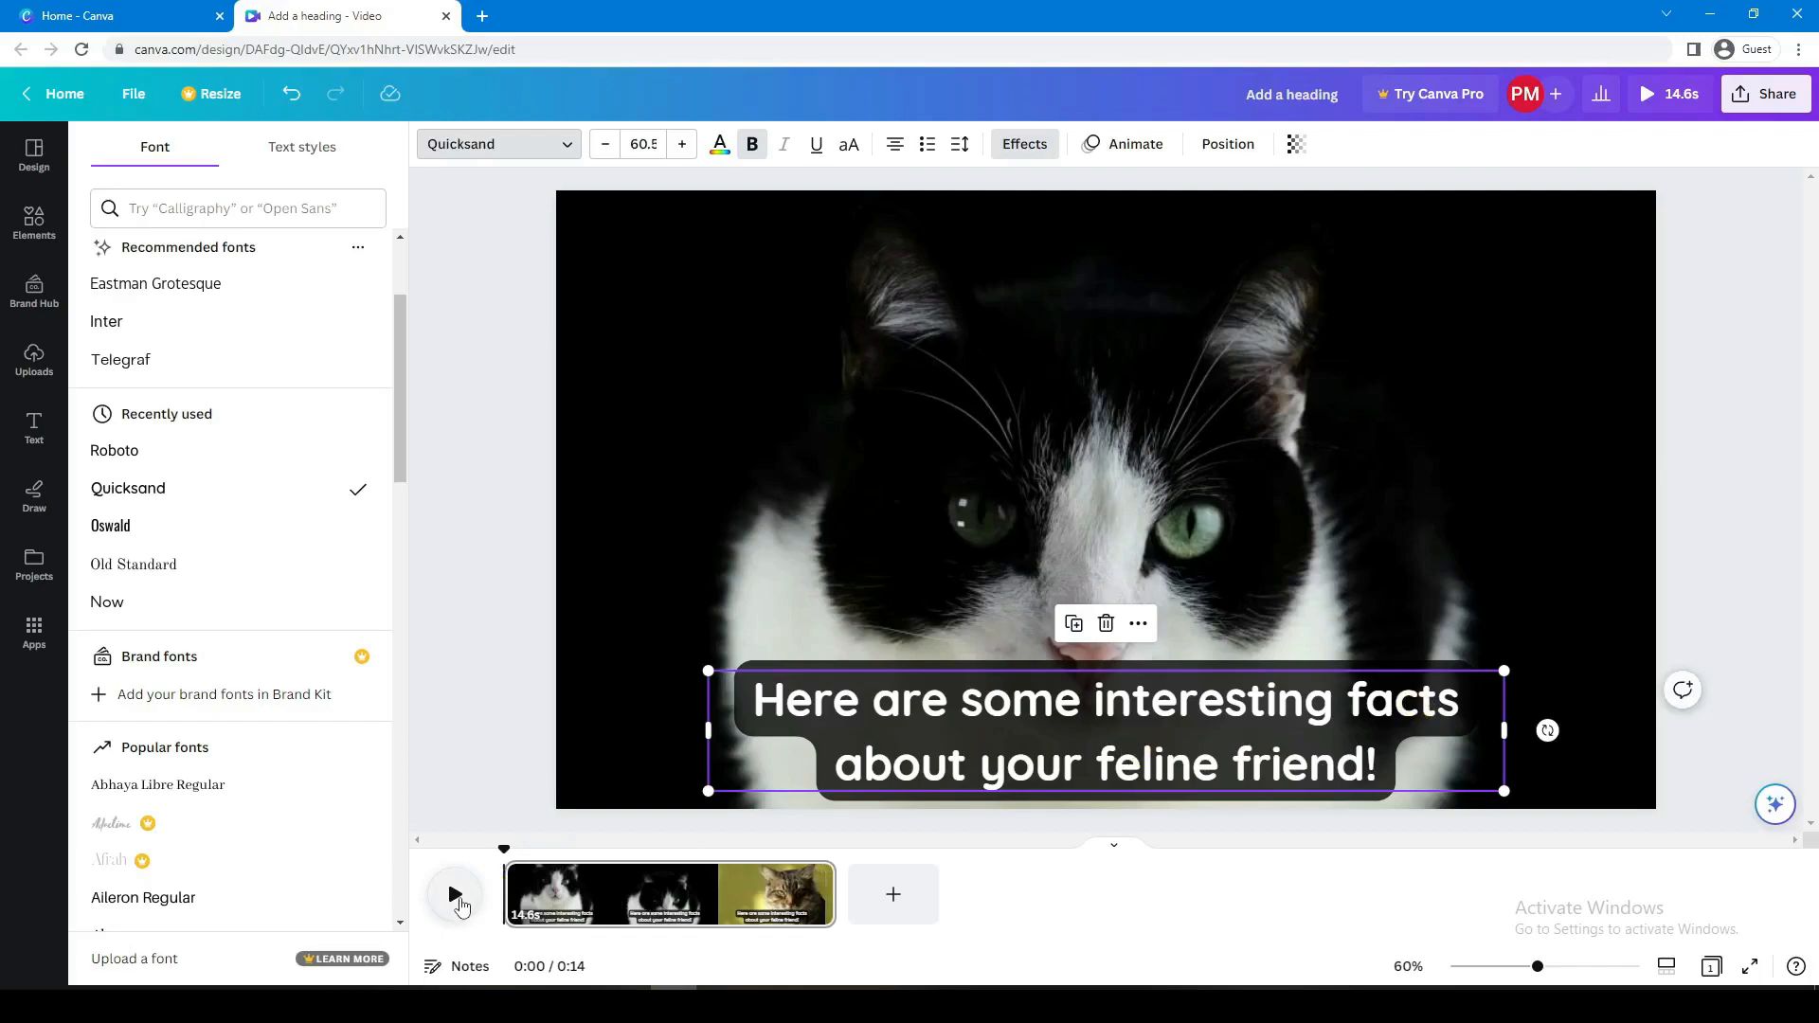
Step: Play the video to about 4 seconds and split the page there
{"action": "left_click", "coordinate": [455, 894]}
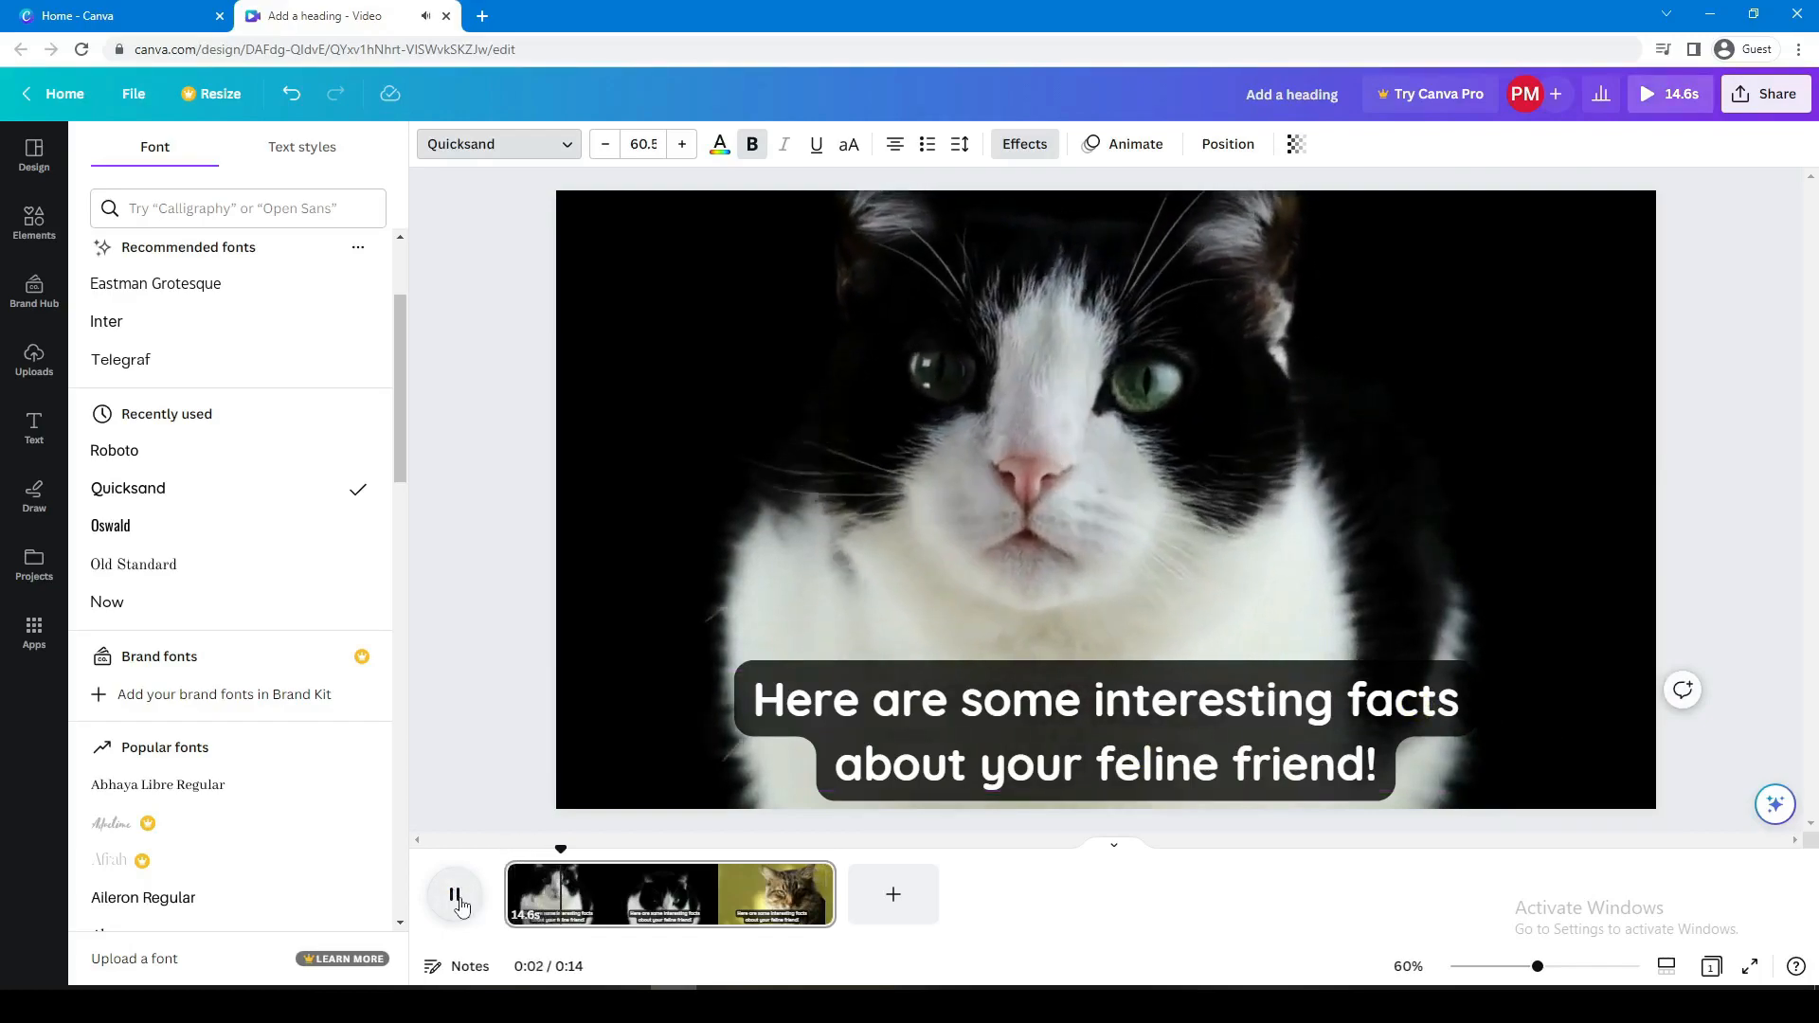
{"action": "left_click", "coordinate": [455, 895]}
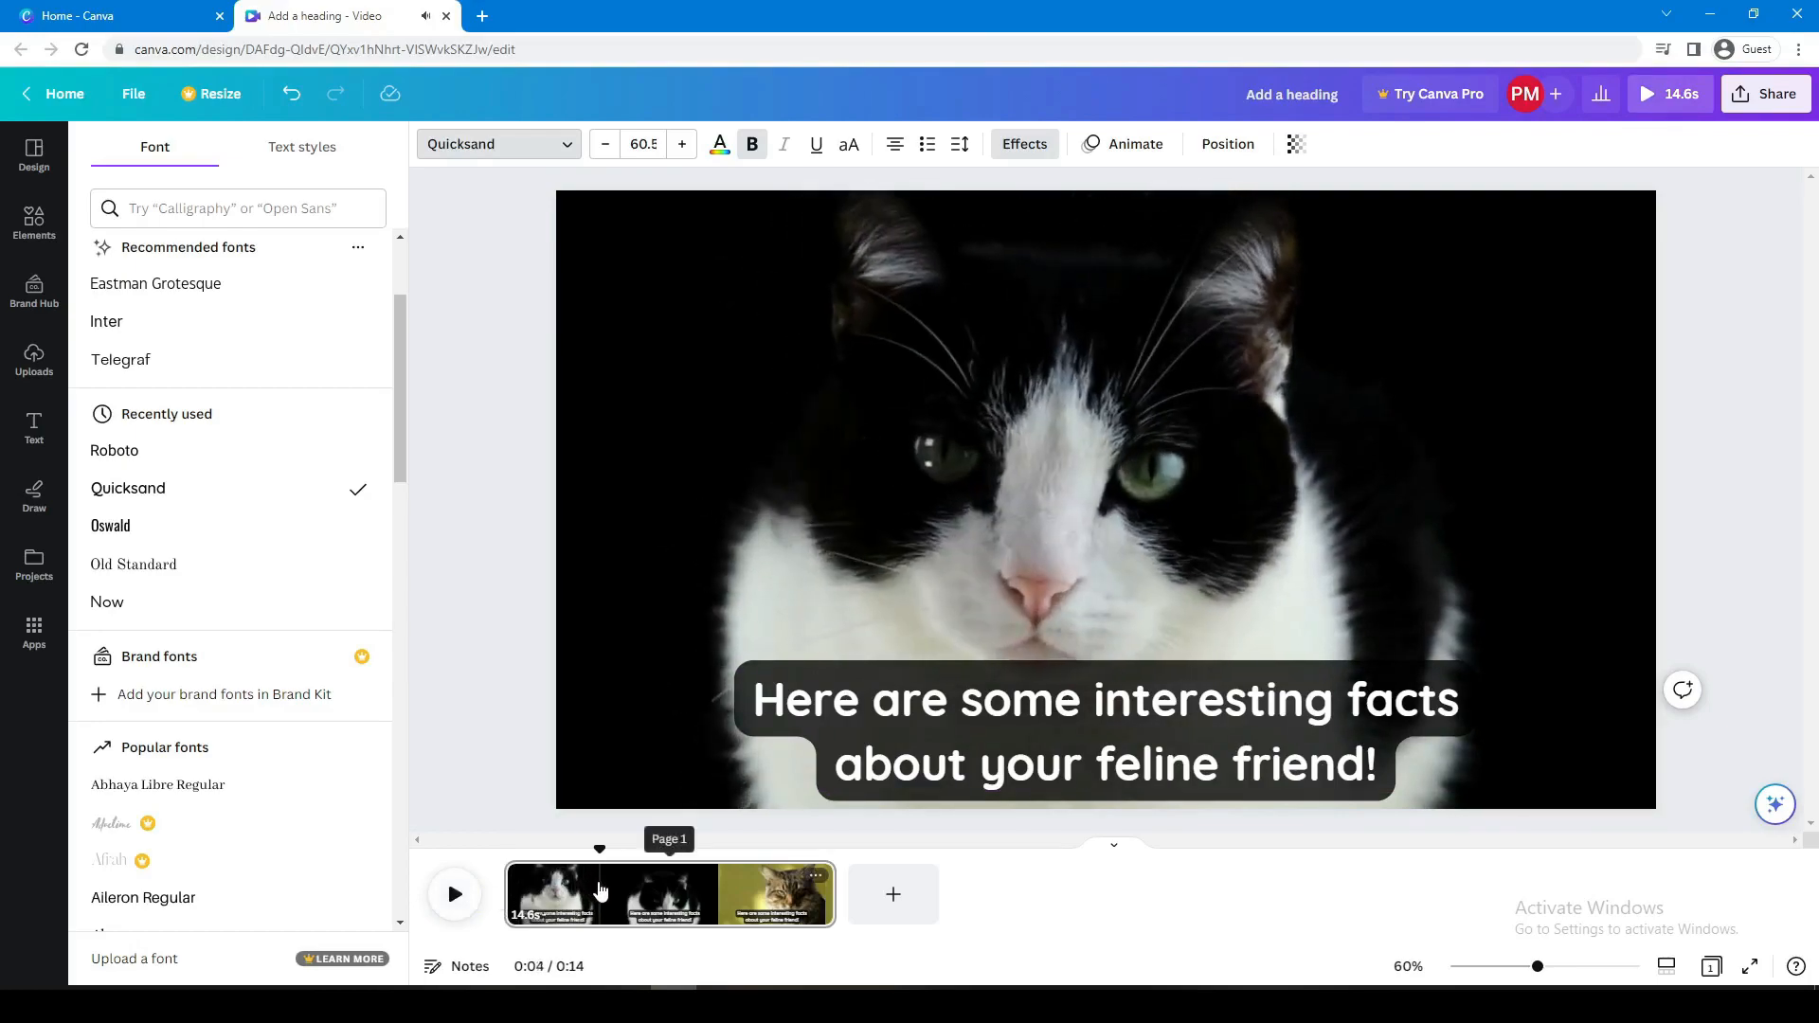
{"action": "right_click", "coordinate": [601, 891]}
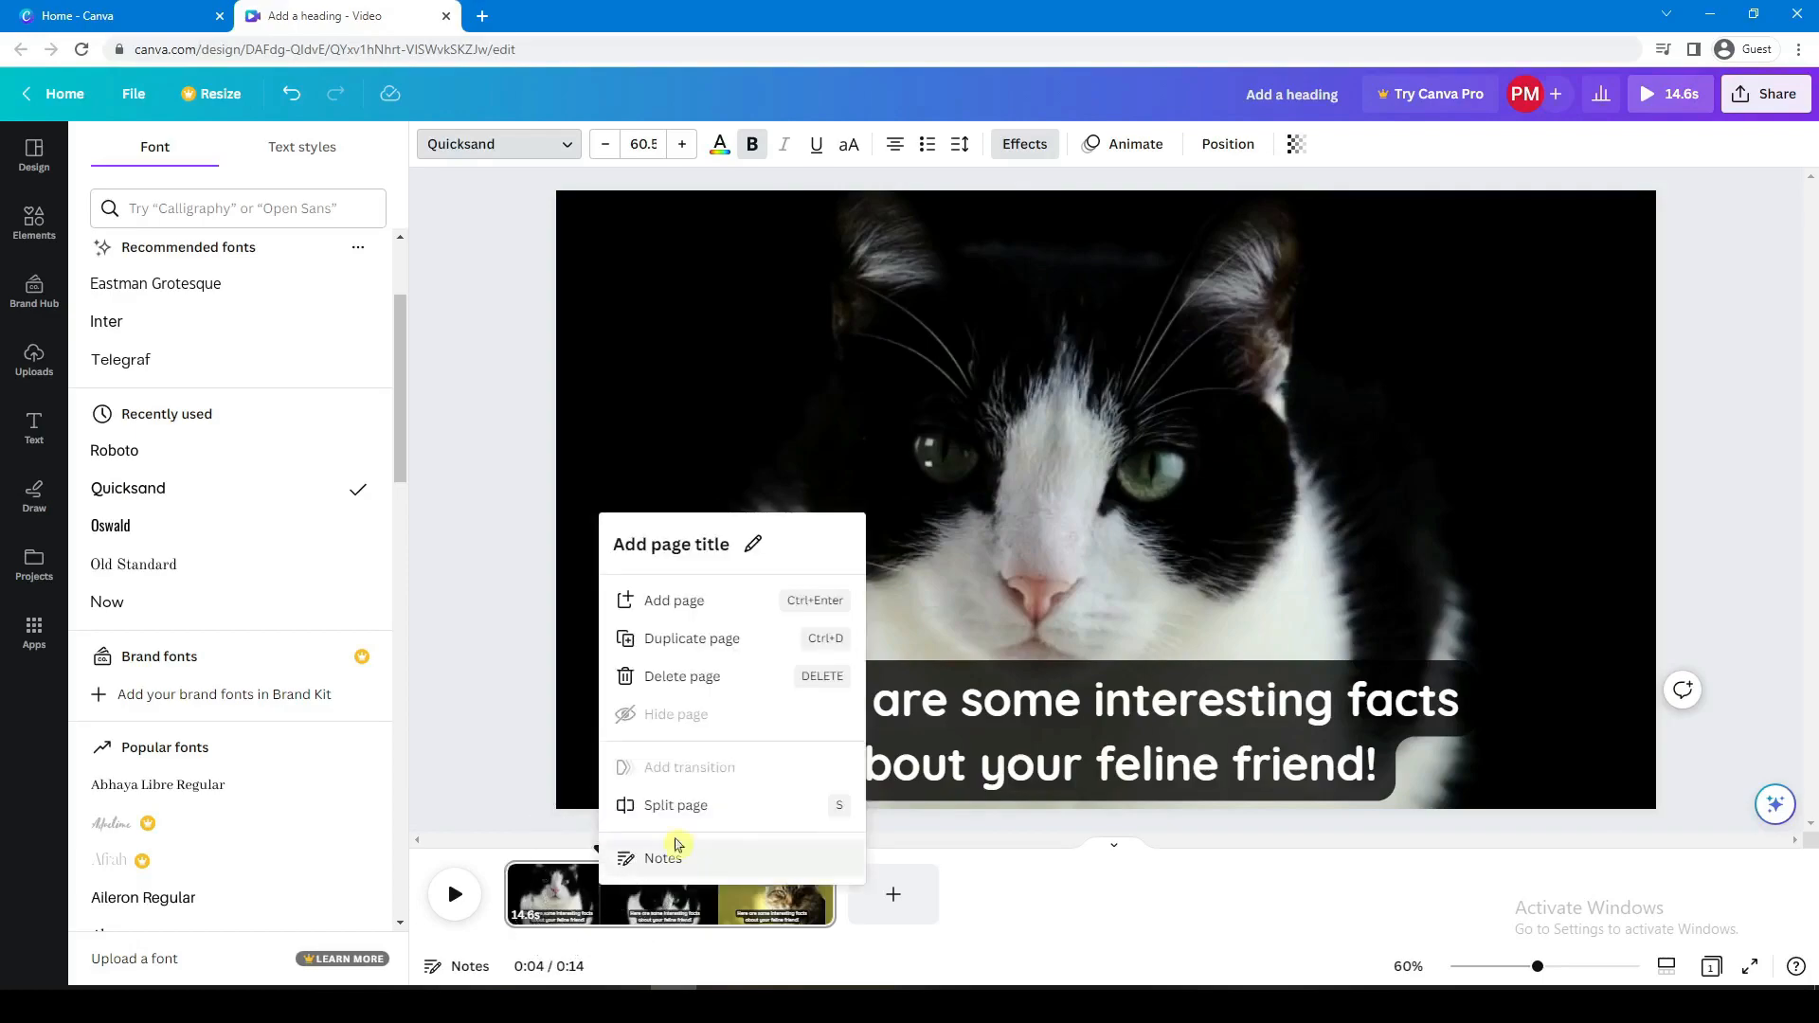
{"action": "left_click", "coordinate": [697, 809]}
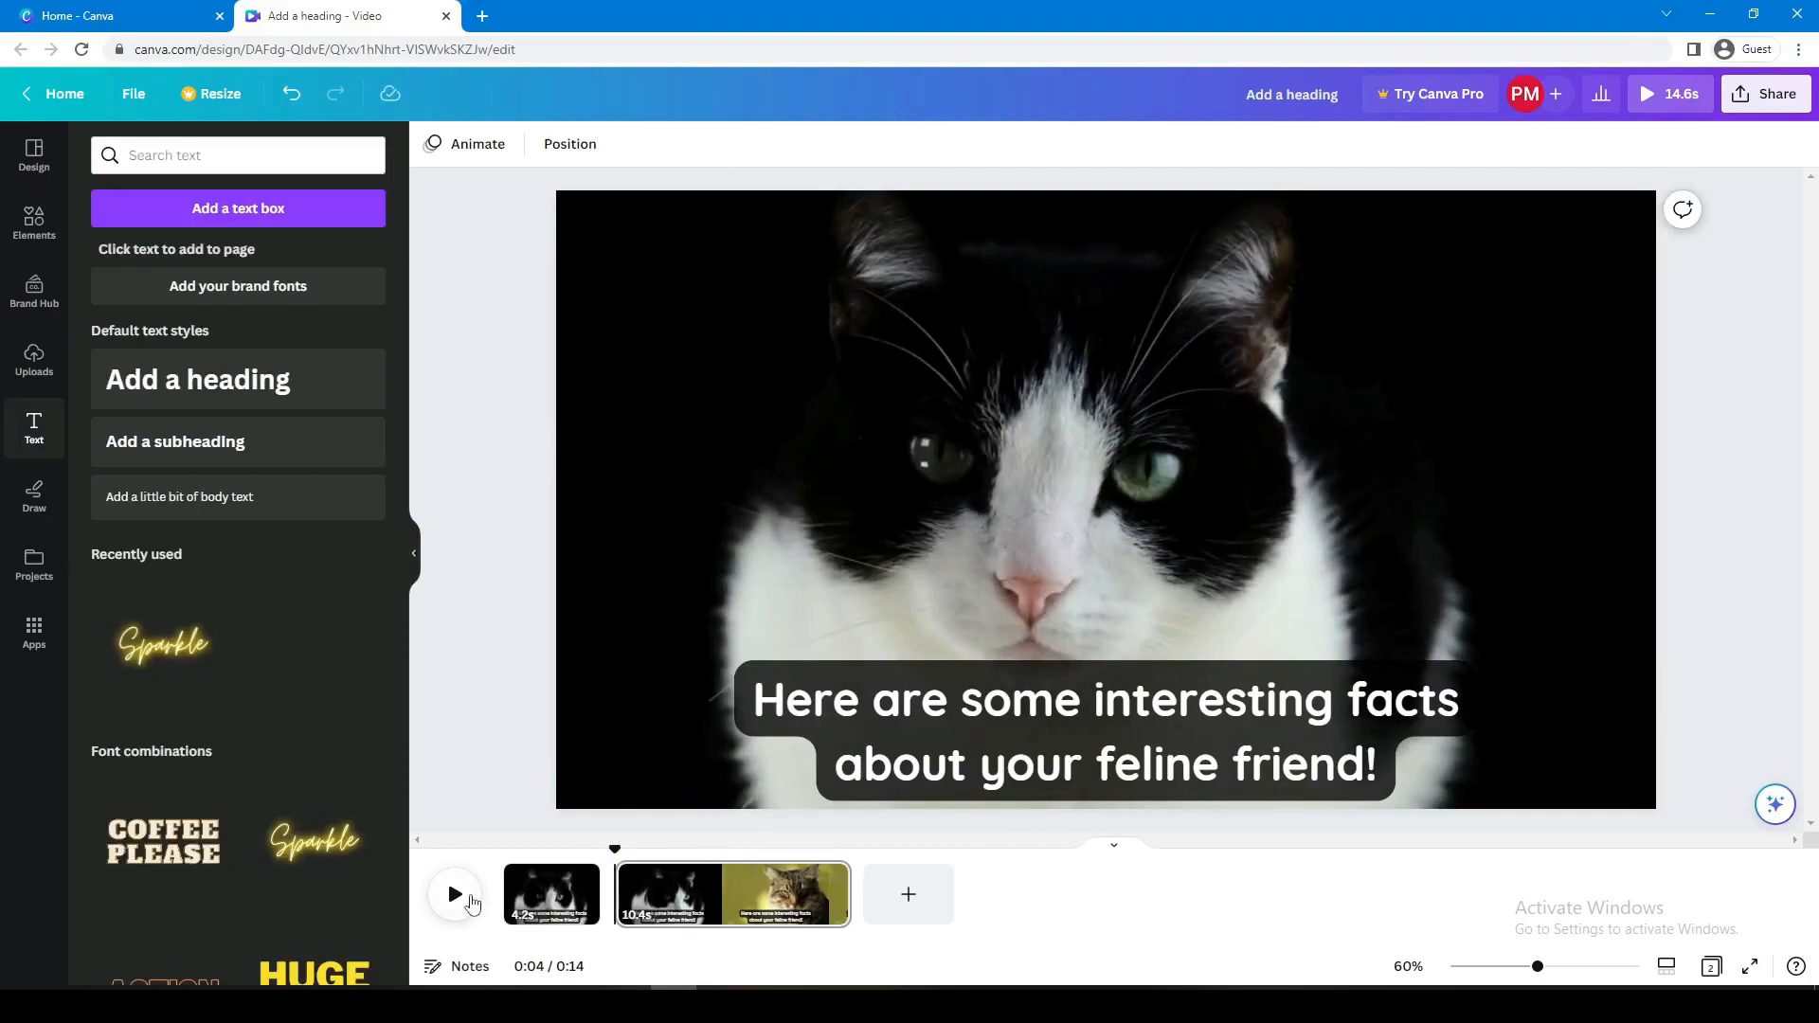
Step: Play on to about 6 seconds and replace the second page's caption with "Cats walk like camels and giraffes:"
{"action": "left_click", "coordinate": [467, 906]}
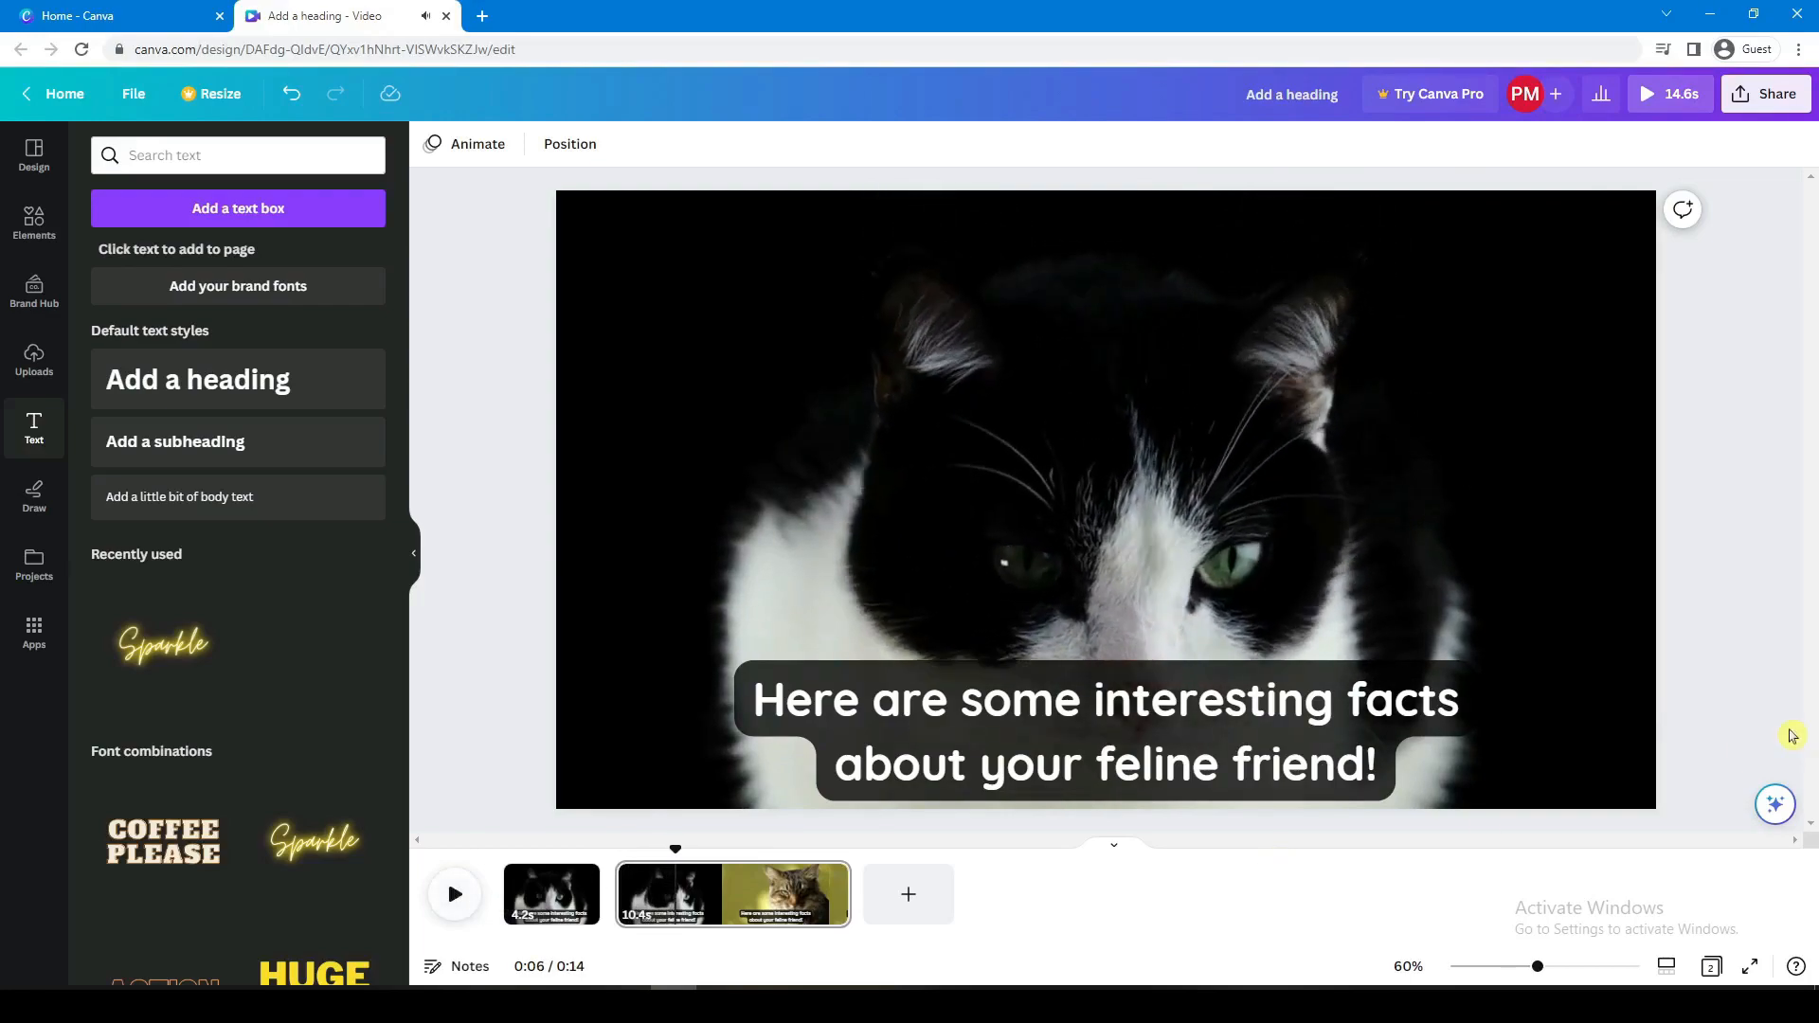
{"action": "left_click", "coordinate": [1270, 755]}
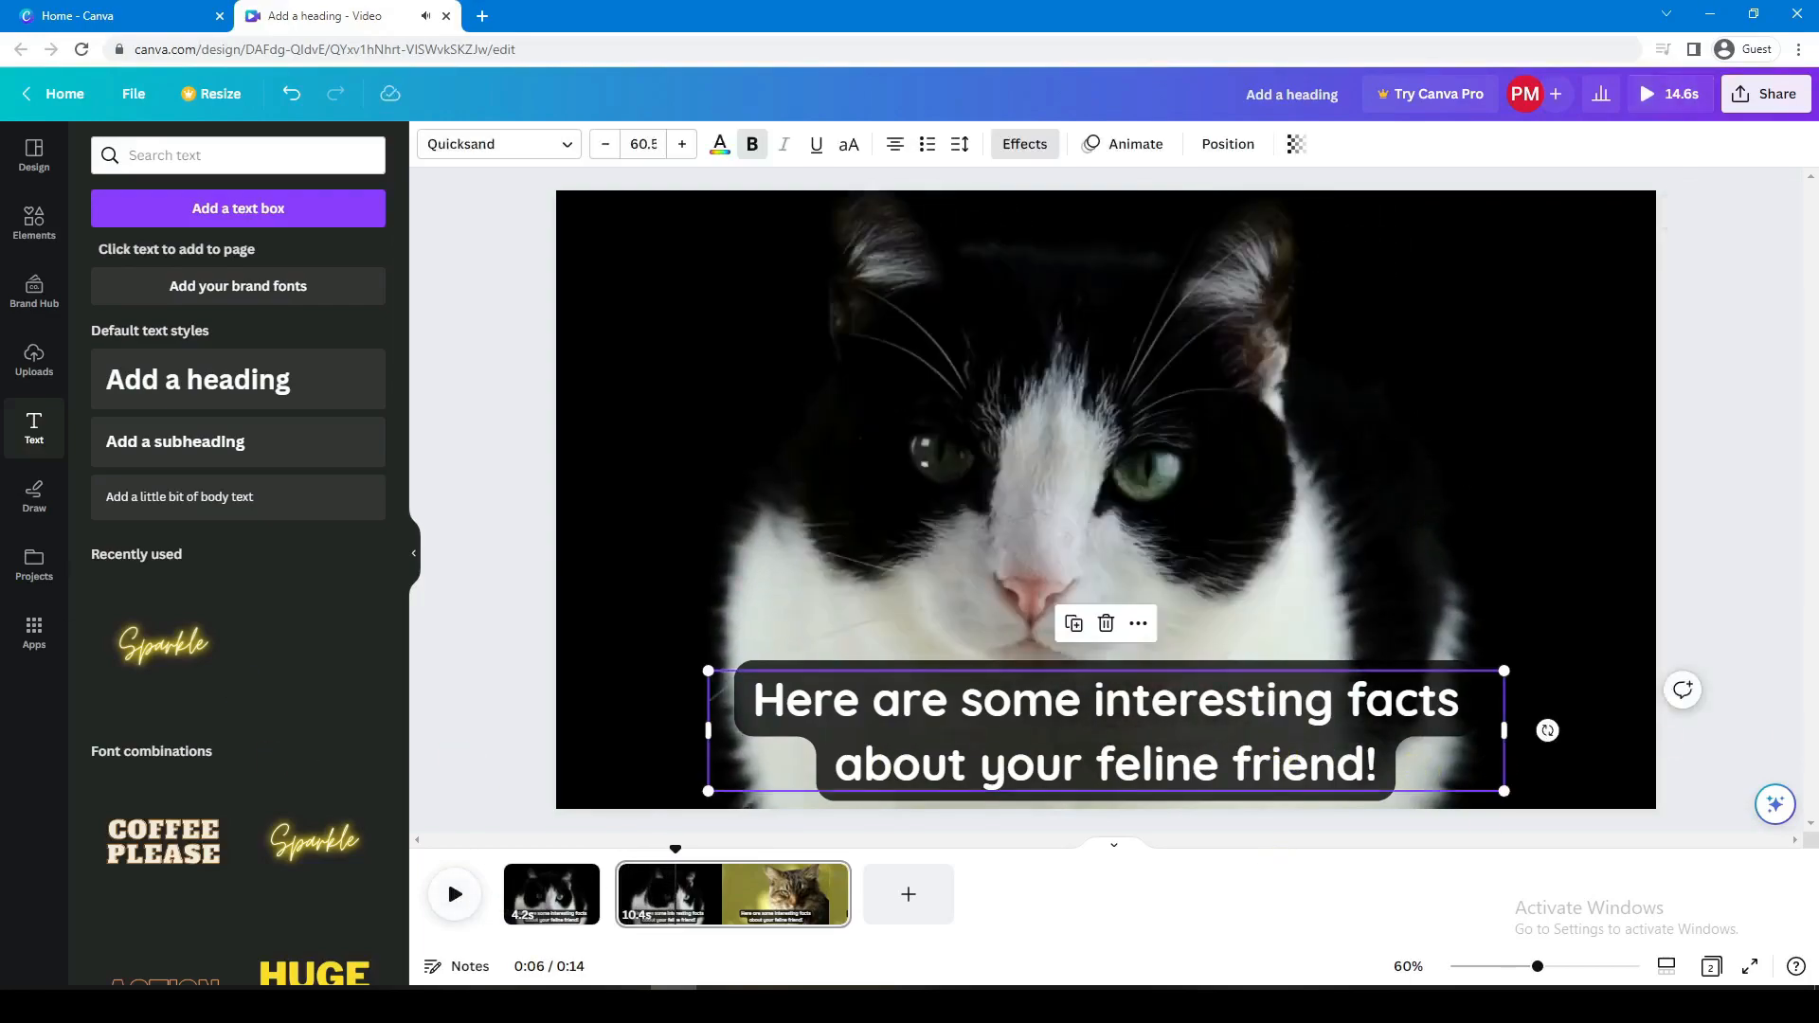
{"action": "left_click", "coordinate": [580, 1002]}
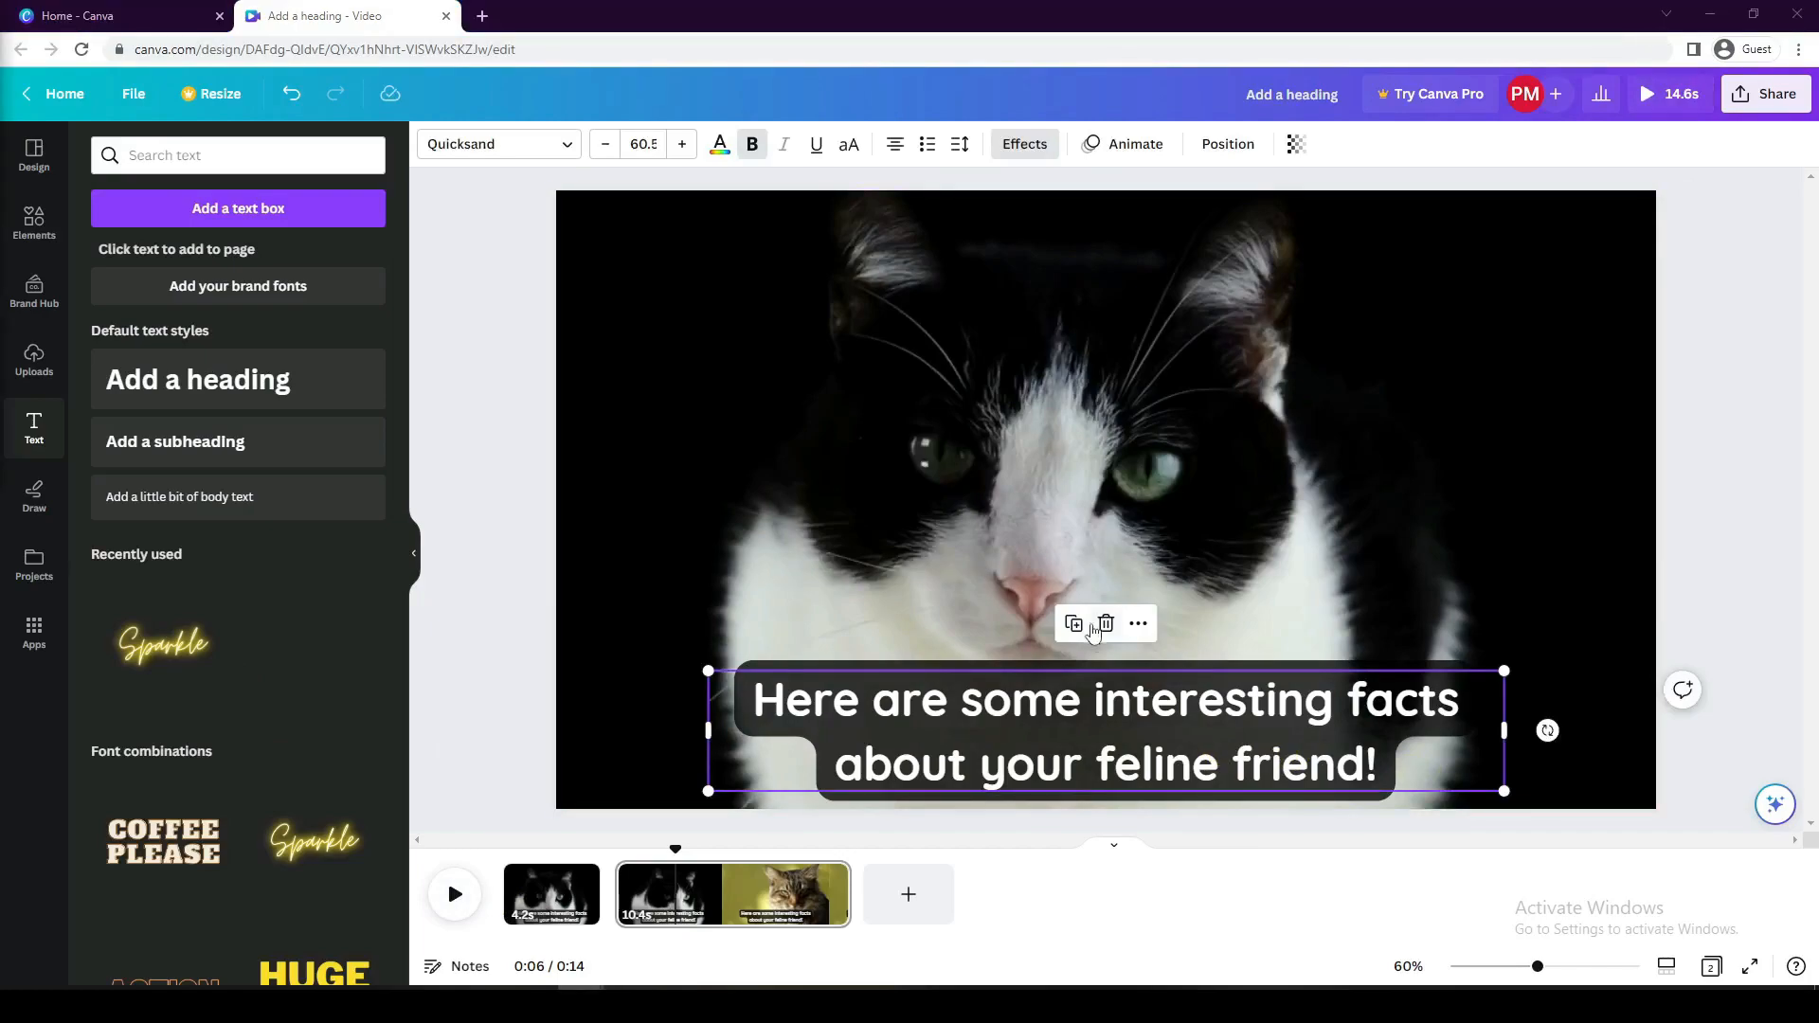
{"action": "left_click", "coordinate": [1148, 717]}
{"action": "key", "text": "ctrl+a"}
{"action": "type", "text": "Cats walk like camels and giraffes:"}
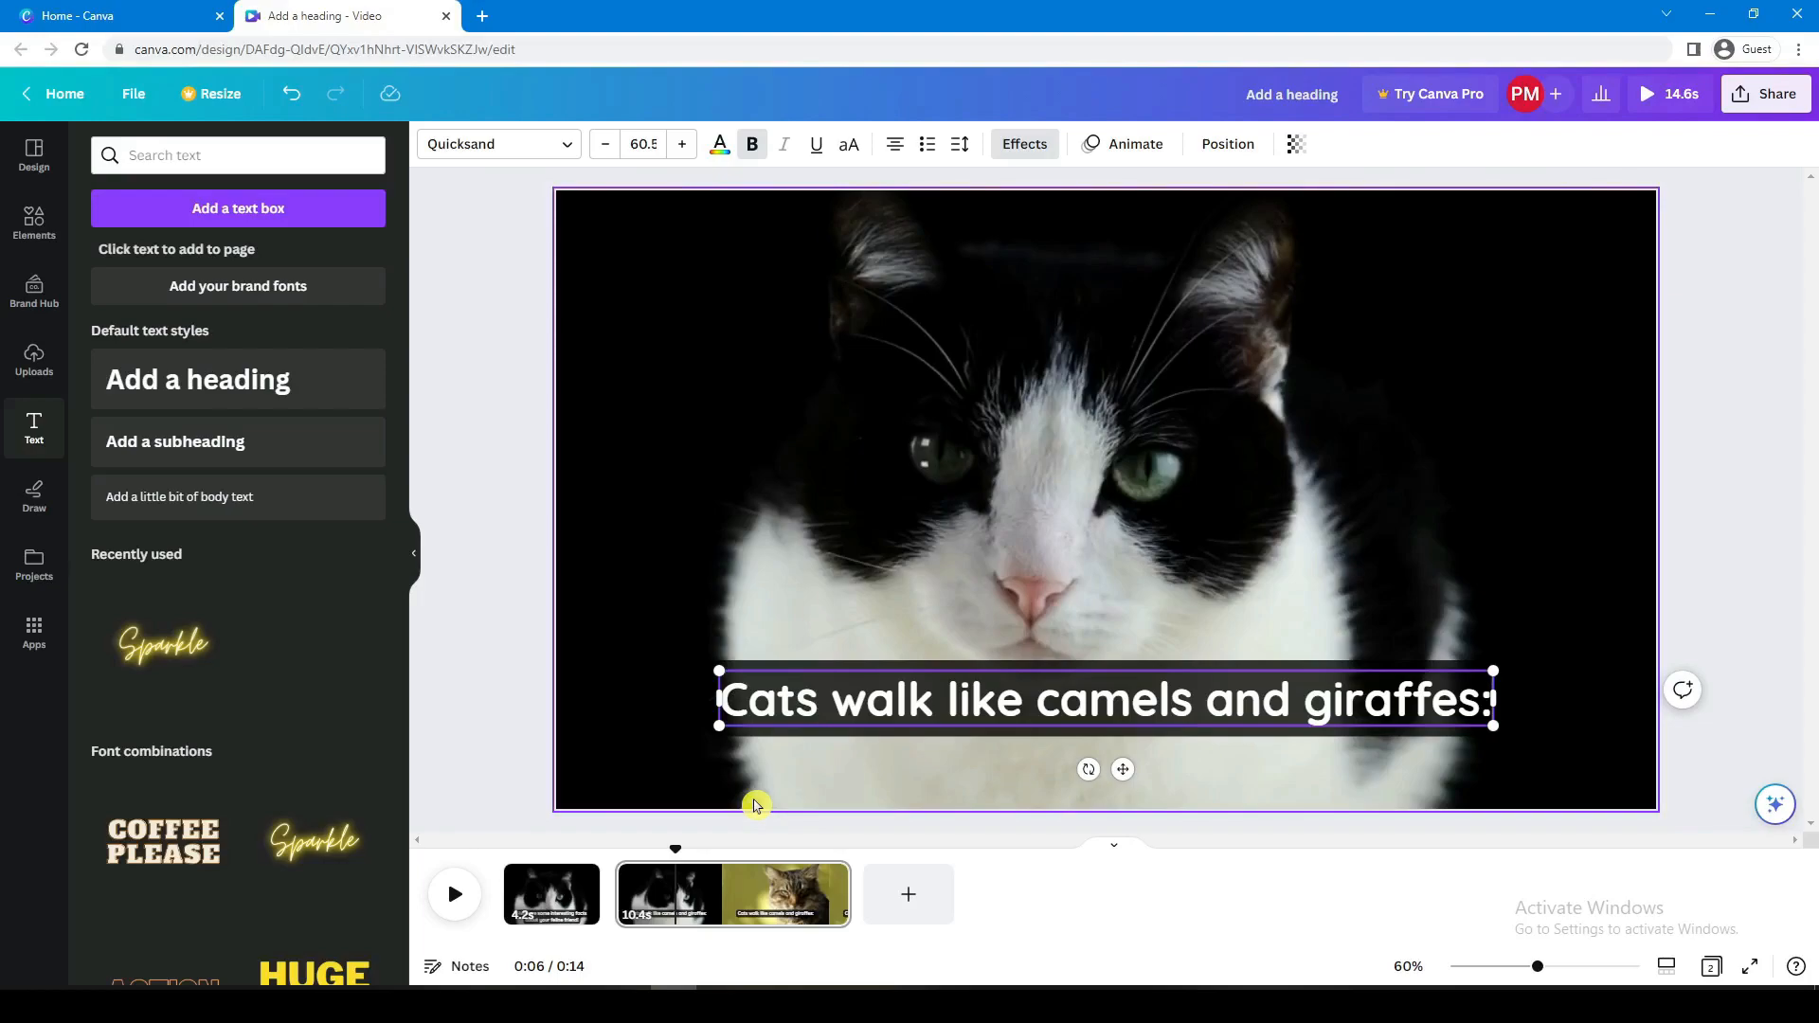
Step: Split the rest of the video into captioned pages, with the last caption reading "No other animals walk this way."
{"action": "key", "text": "s"}
{"action": "left_click", "coordinate": [464, 898]}
{"action": "left_click", "coordinate": [464, 898]}
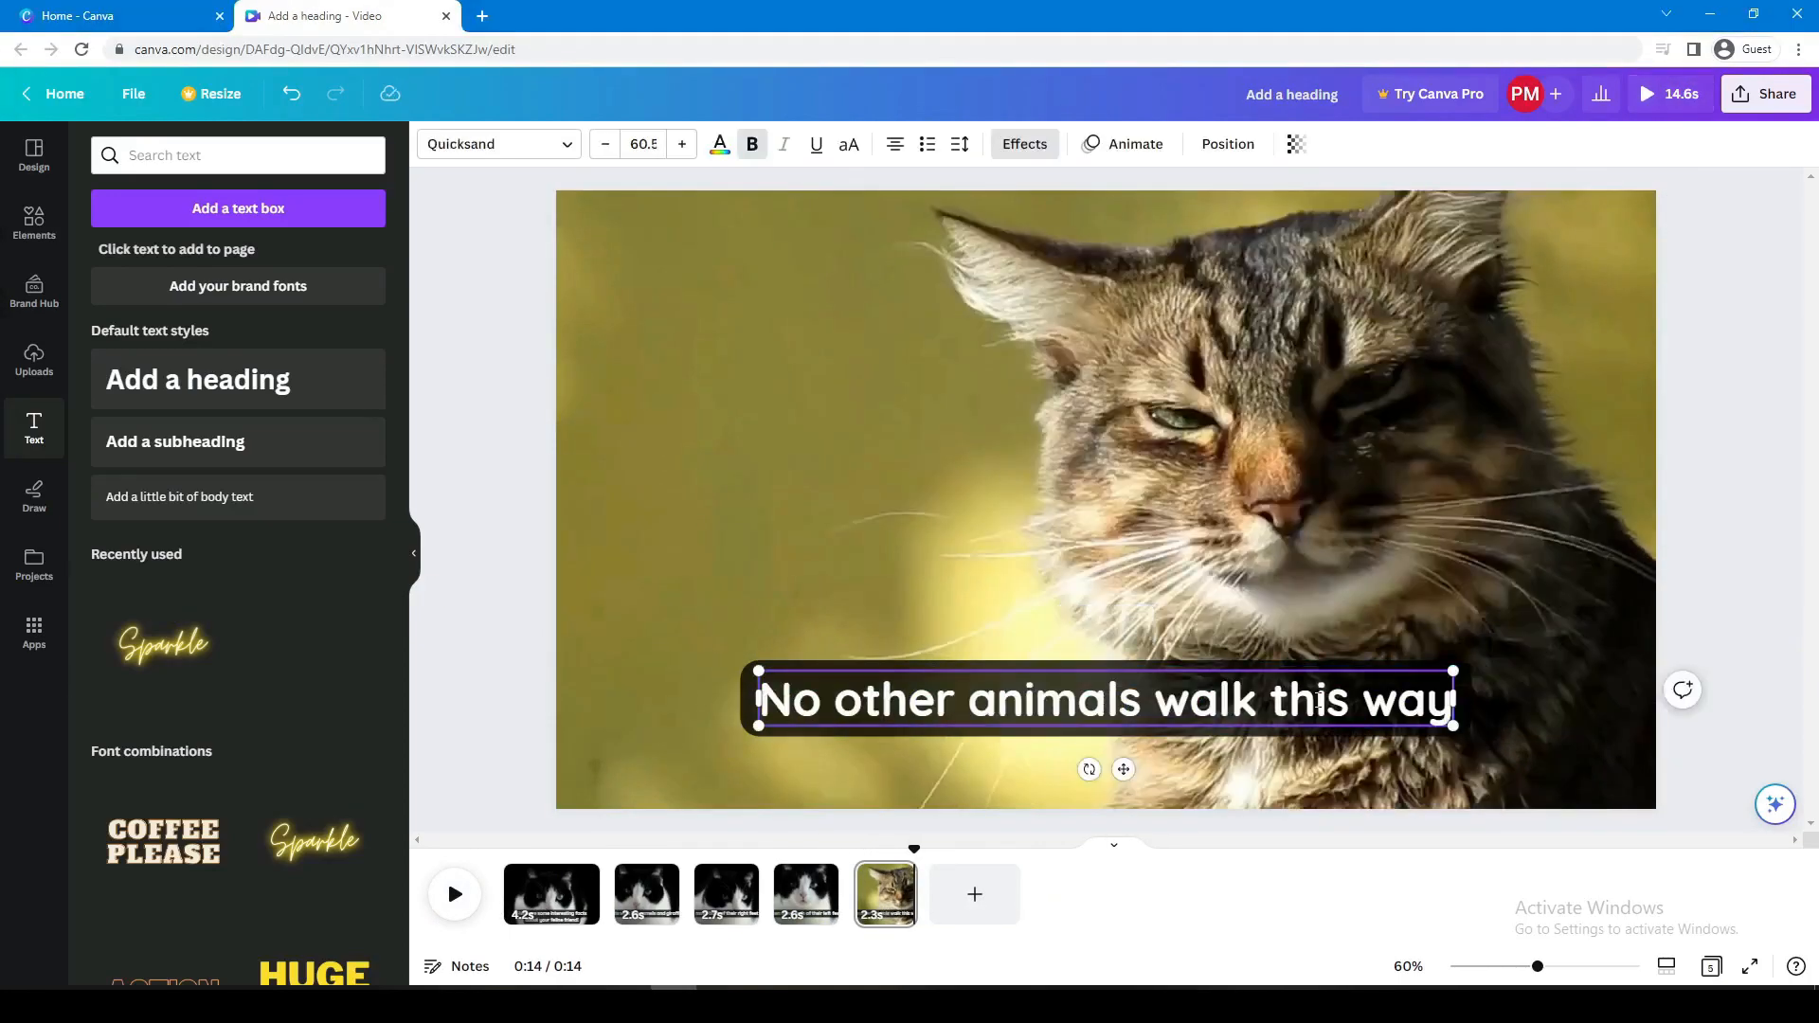
{"action": "type", "text": "!"}
Step: Play back the captioned video from about 4 seconds to check the captions
{"action": "left_click_drag", "start_coordinate": [853, 849], "coordinate": [612, 854]}
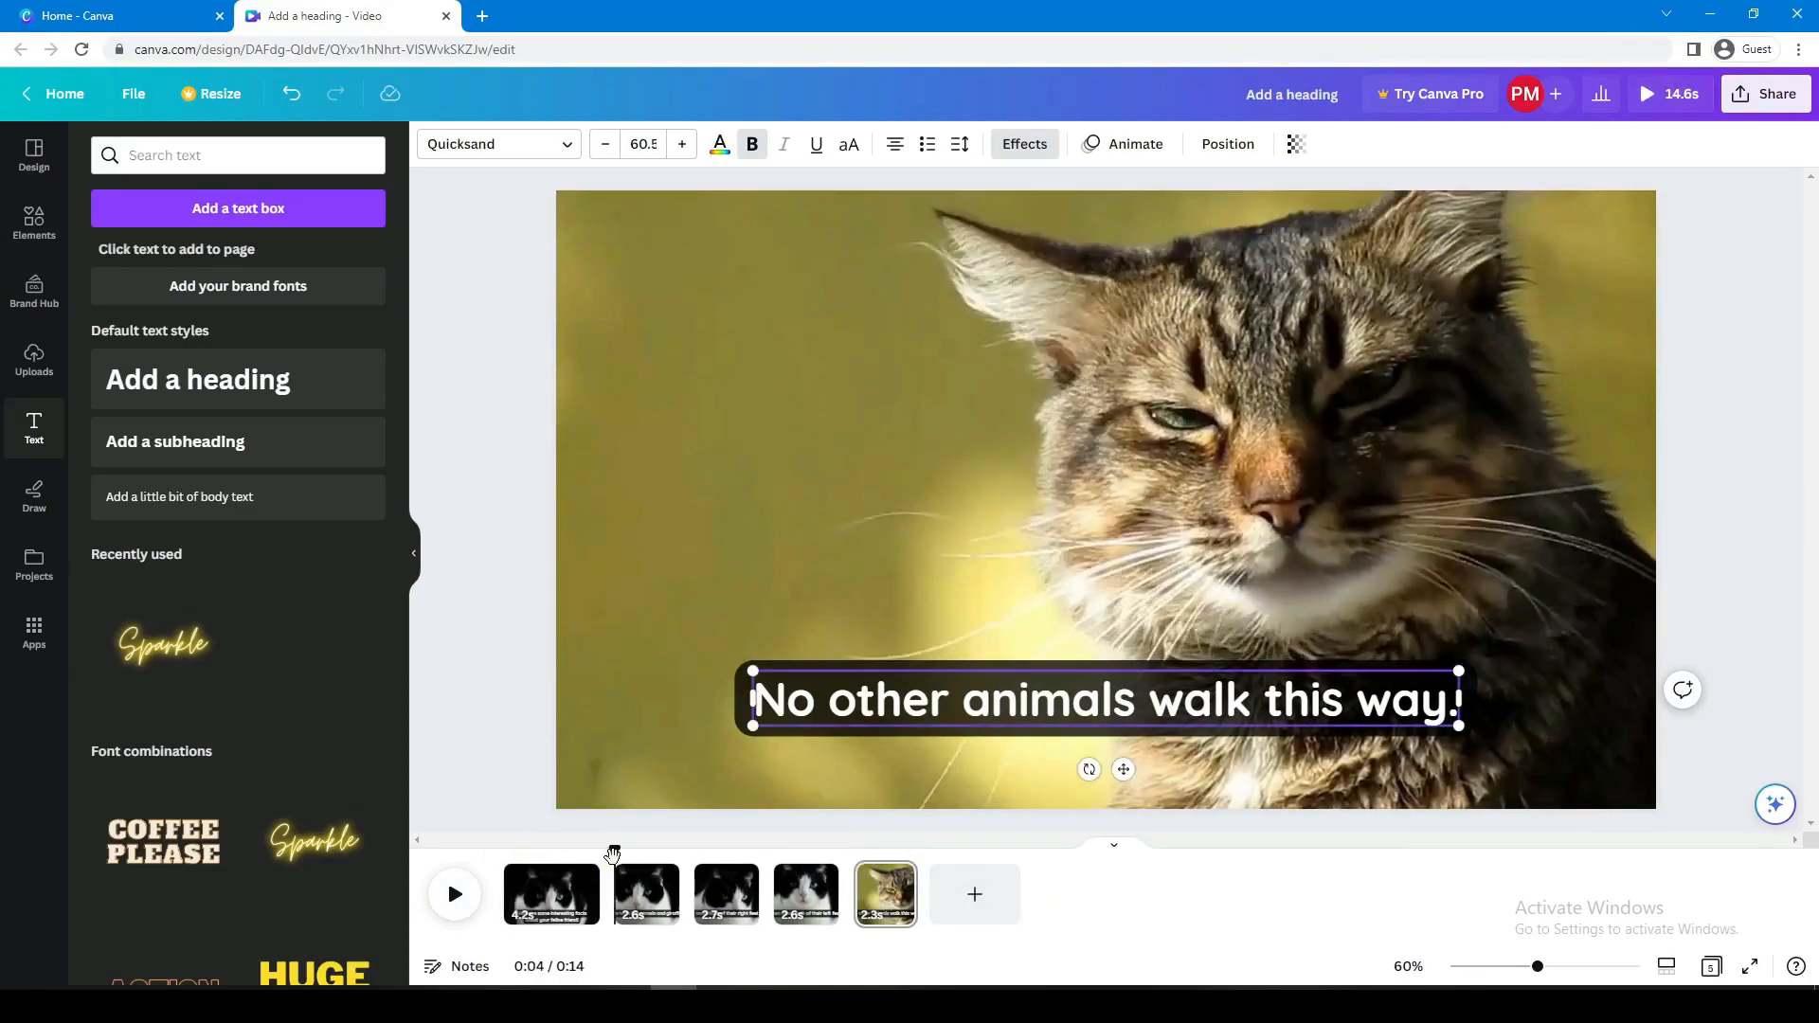
{"action": "left_click", "coordinate": [455, 894]}
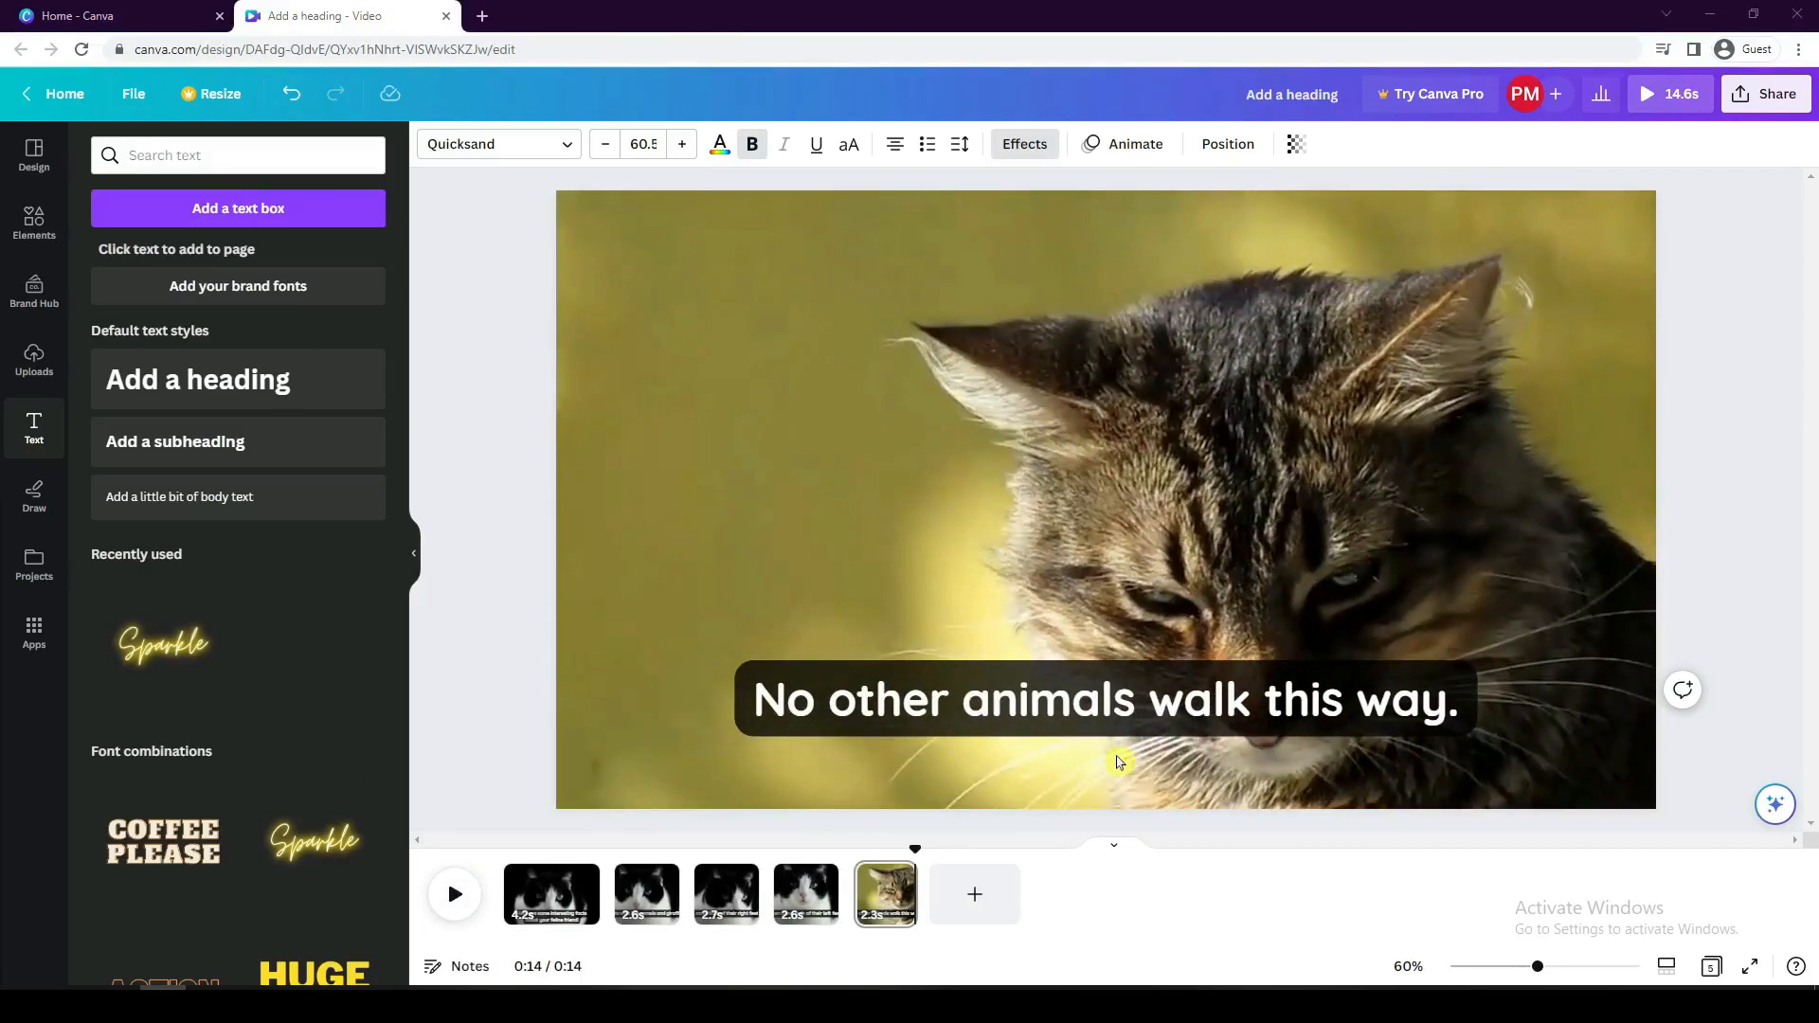
Step: Download all pages of the design as an MP4 video
{"action": "left_click", "coordinate": [1744, 104]}
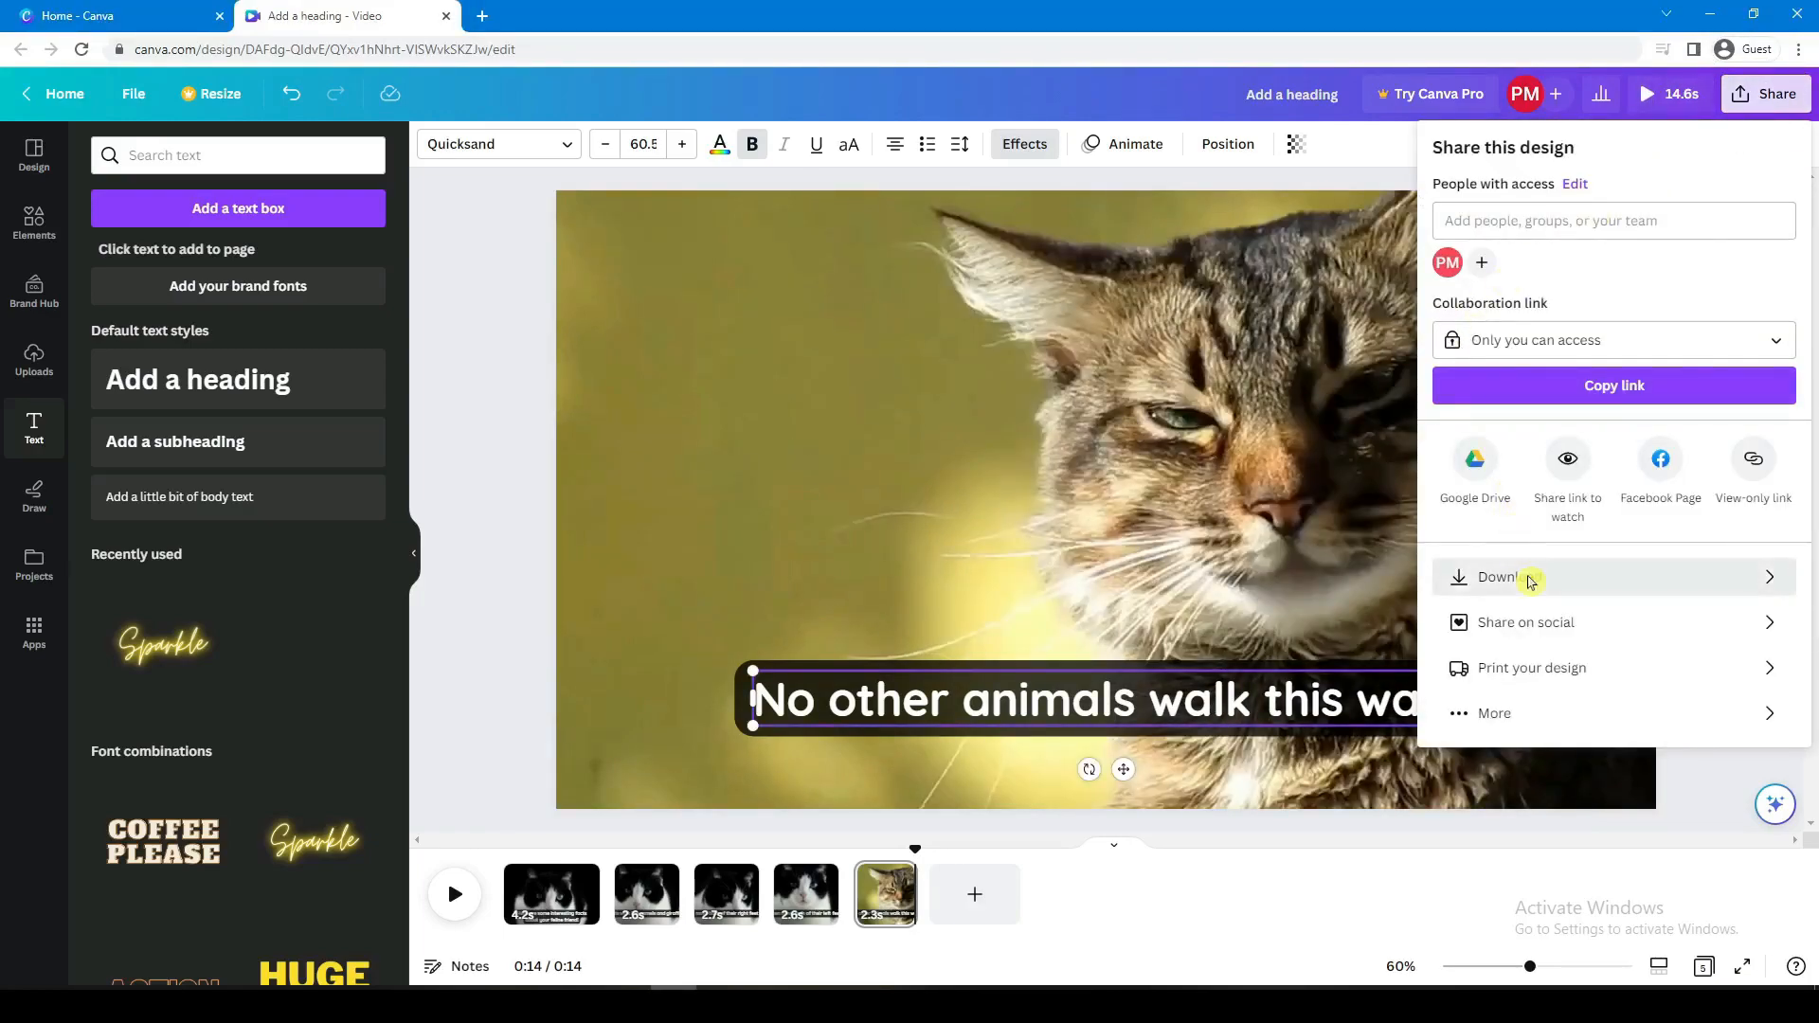
{"action": "left_click", "coordinate": [1526, 580]}
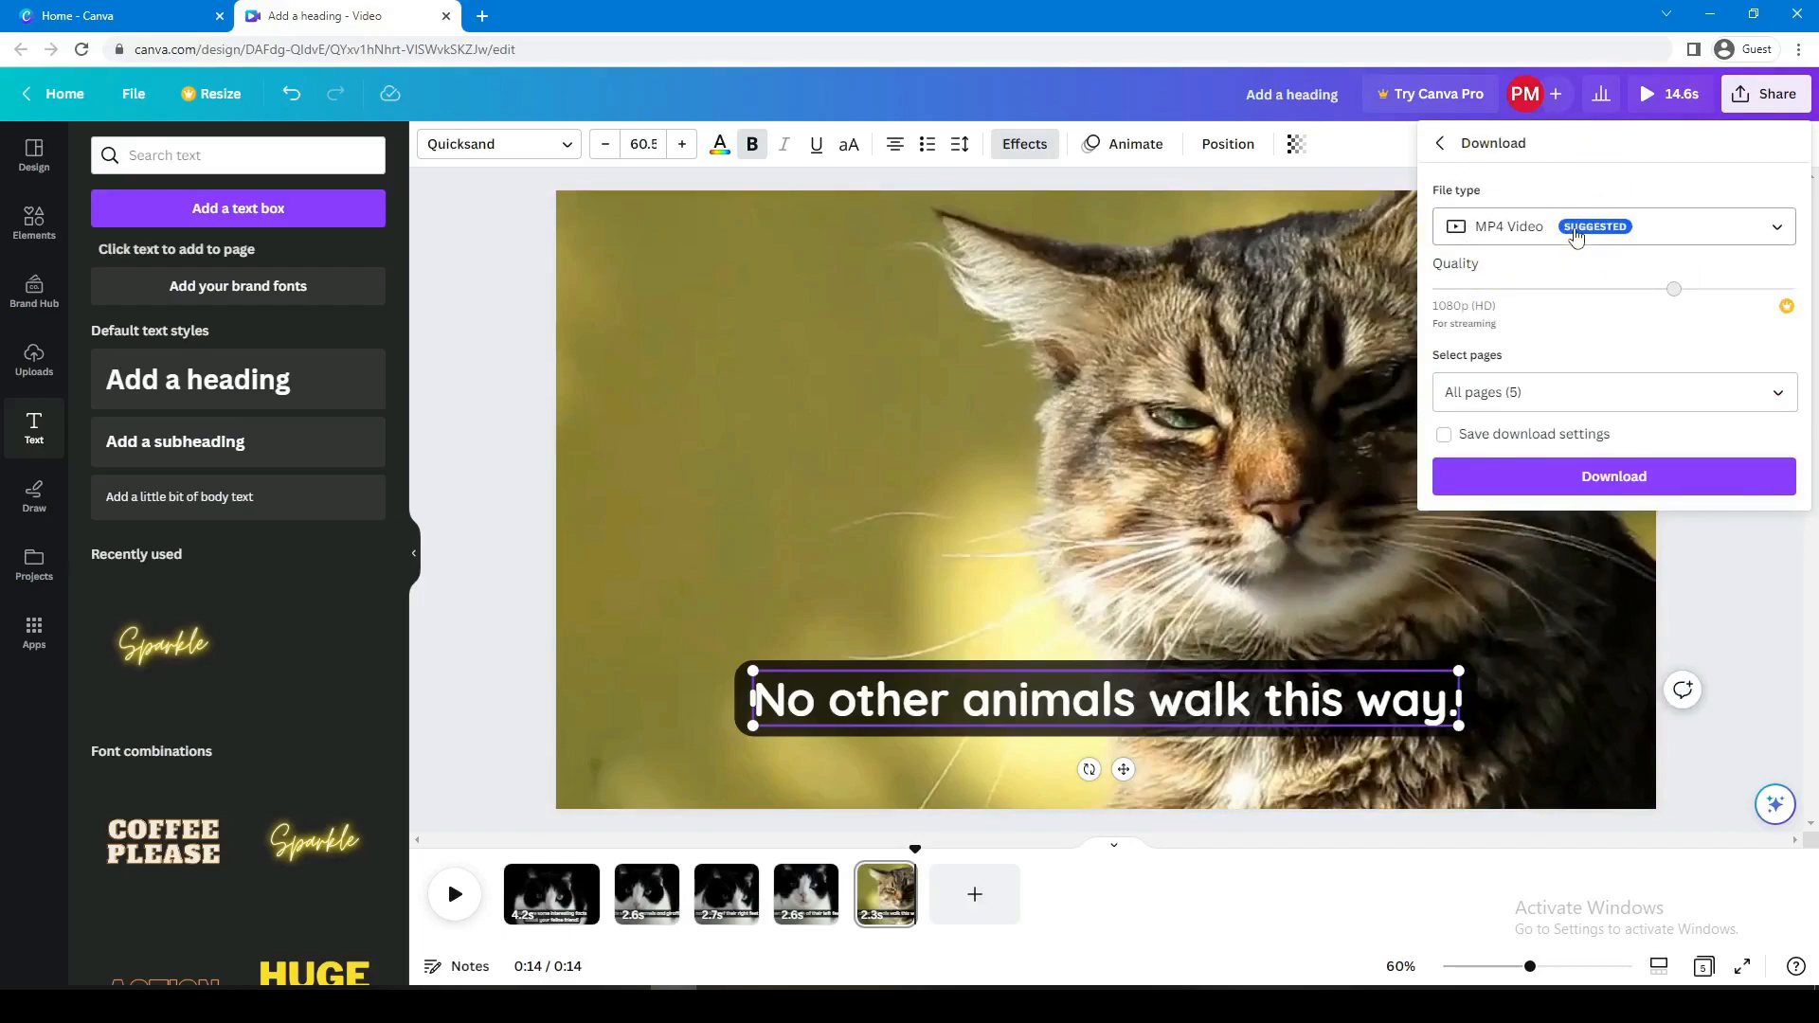
{"action": "left_click", "coordinate": [1533, 392]}
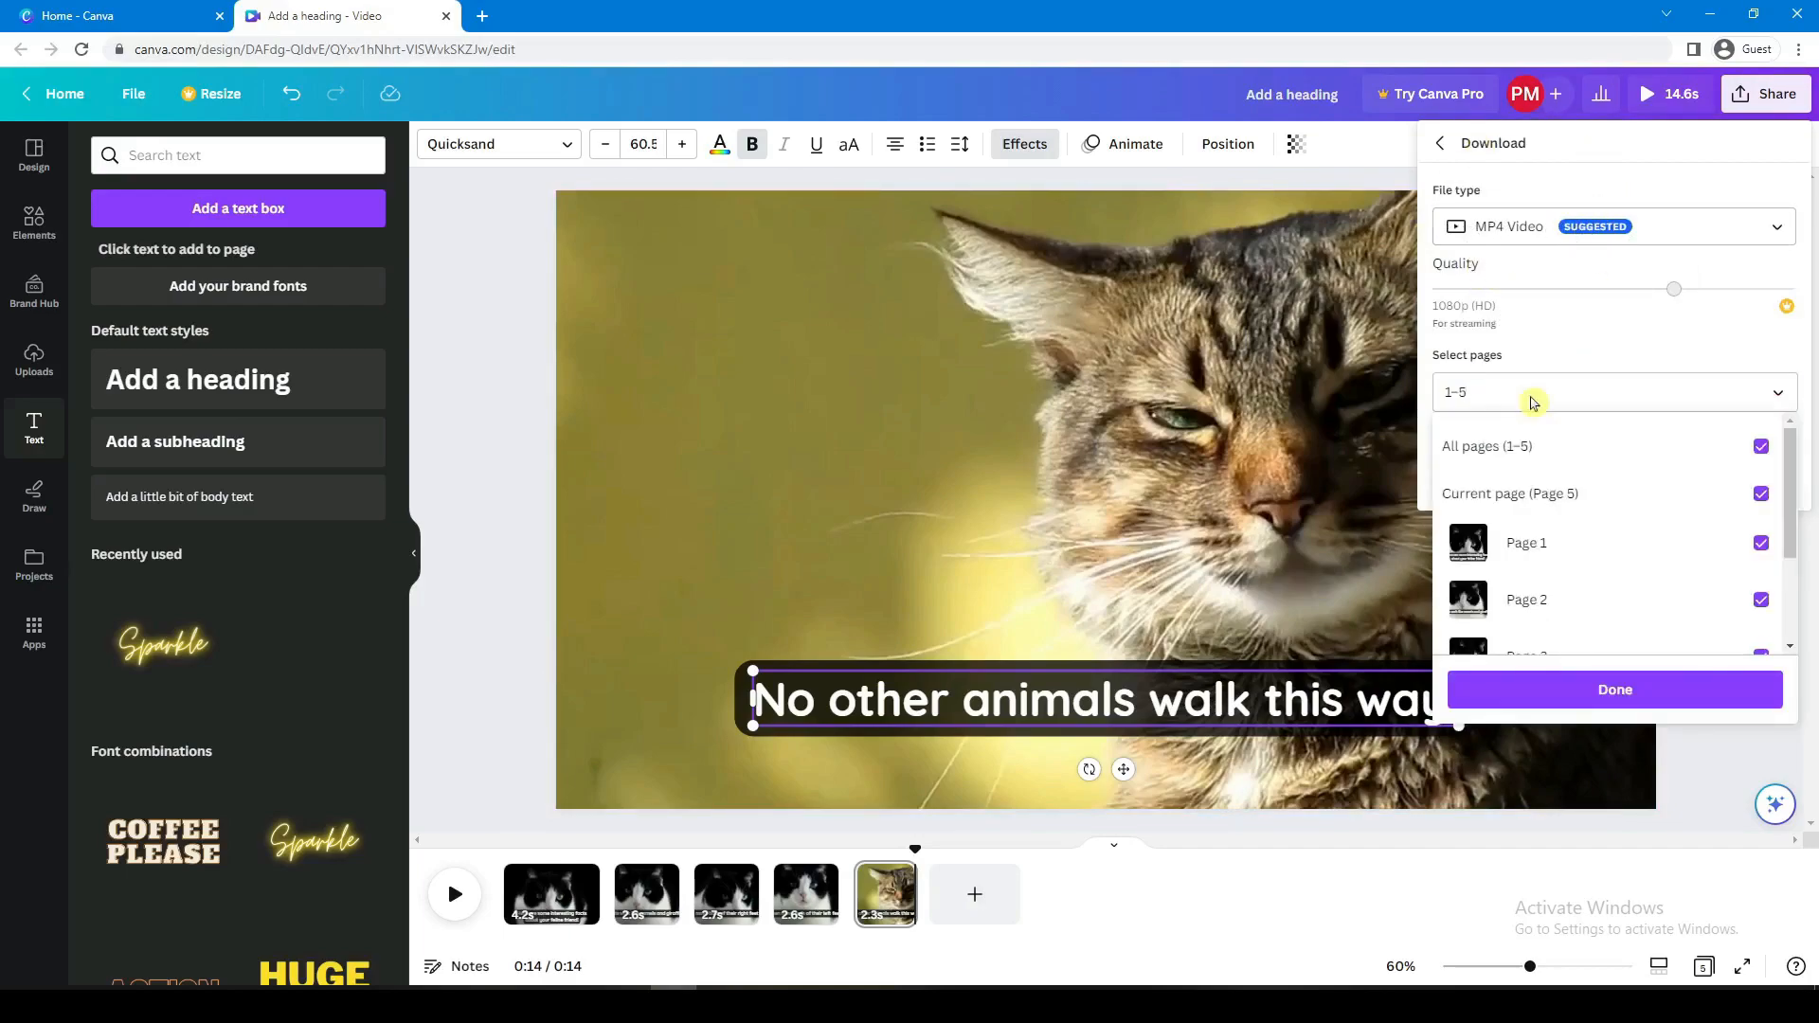
{"action": "left_click", "coordinate": [1532, 392]}
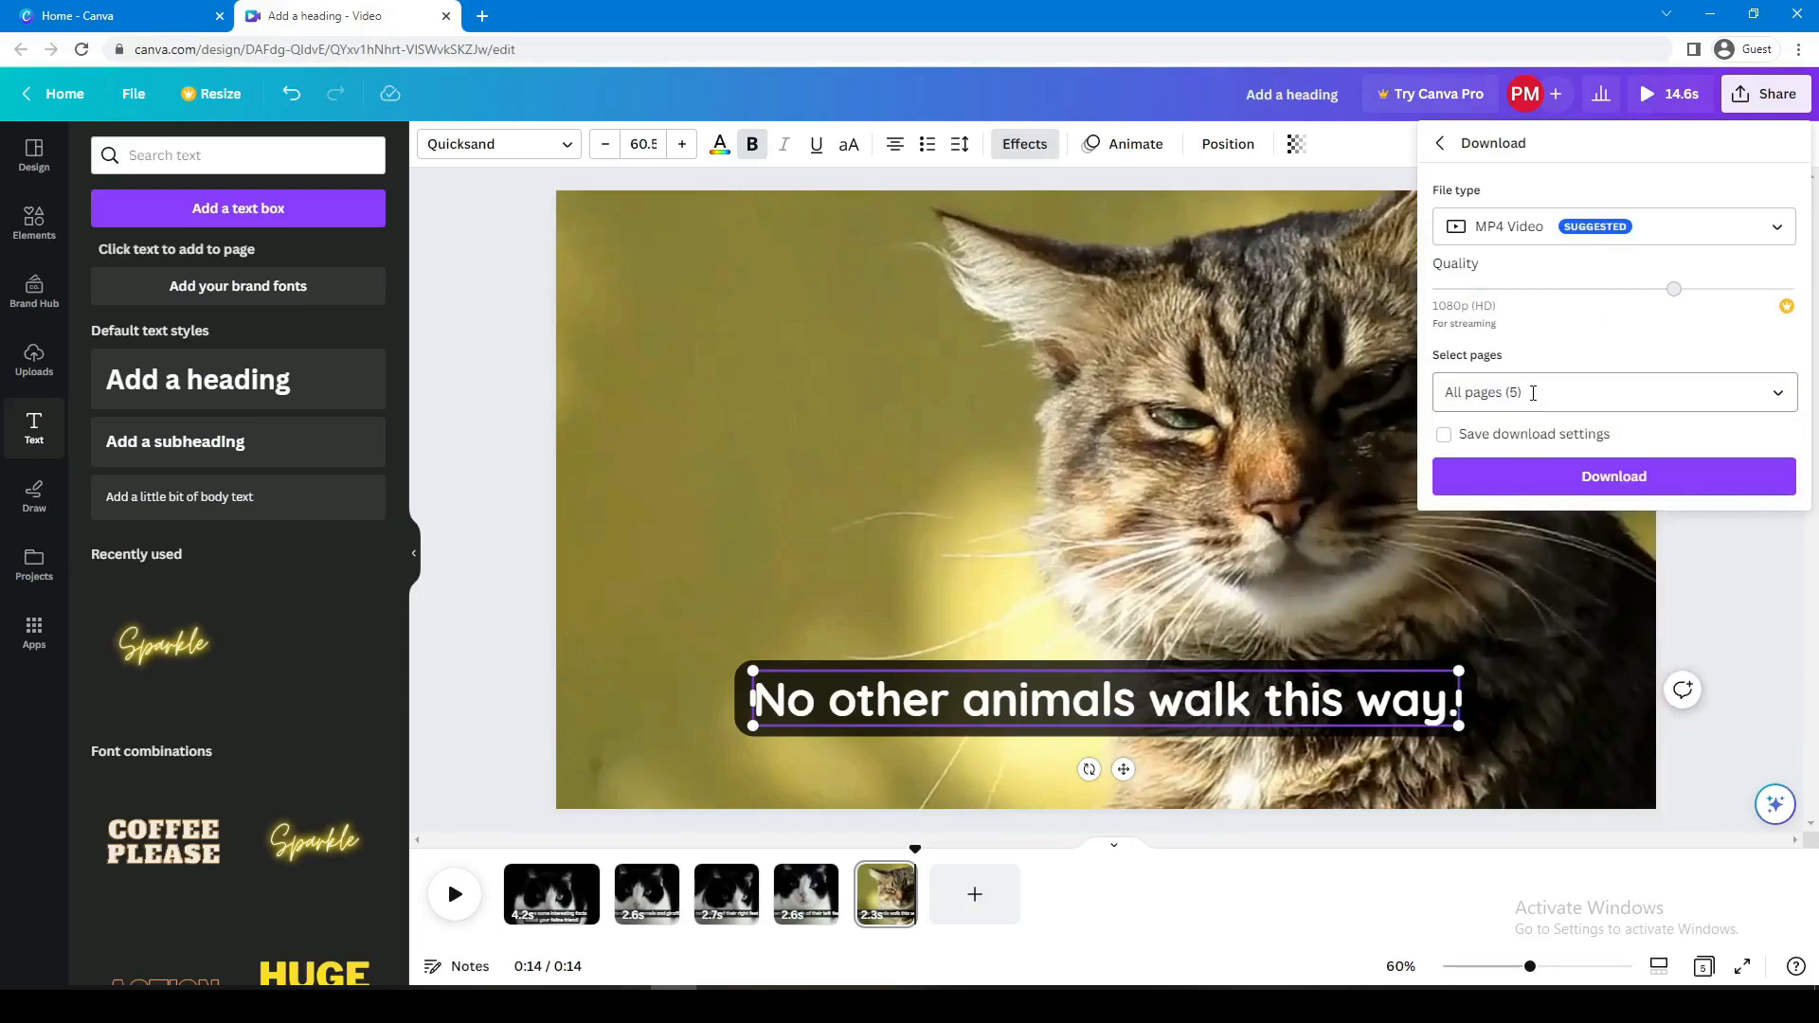
{"action": "left_click", "coordinate": [1547, 474]}
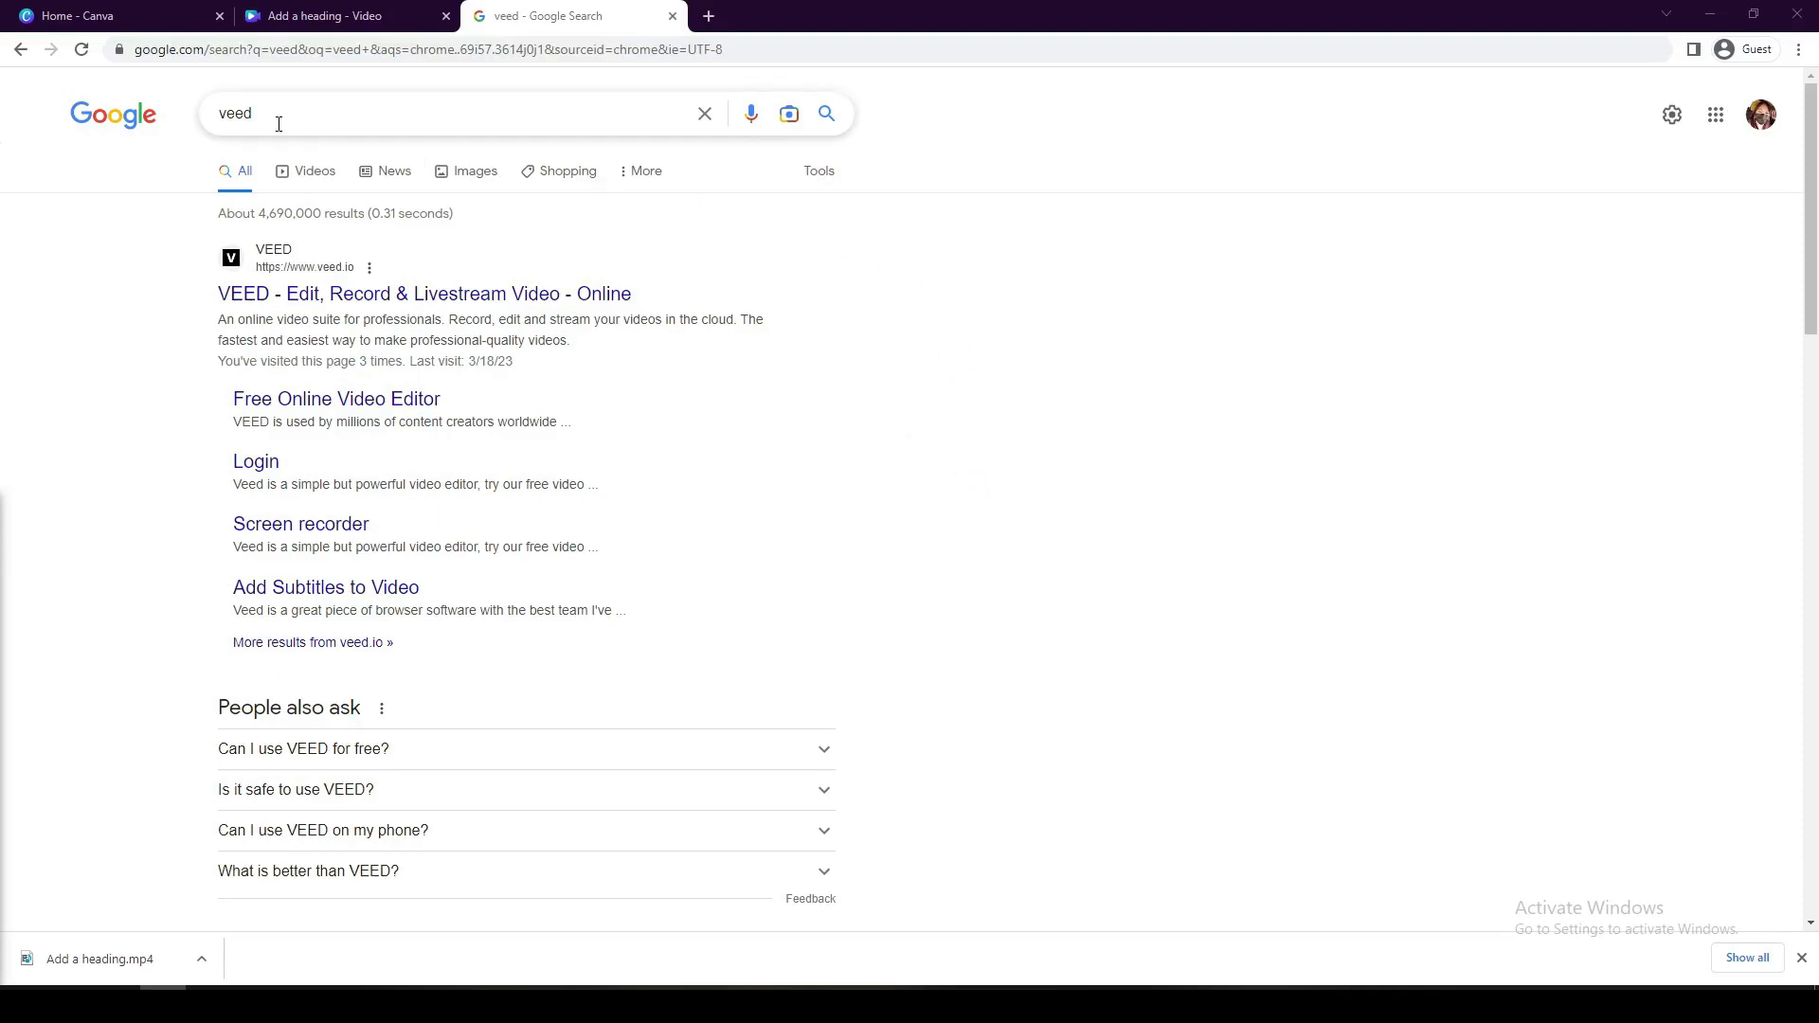
Step: Switch to the VEED website and start a new project with the "Cats here" video uploaded
{"action": "left_click", "coordinate": [531, 294]}
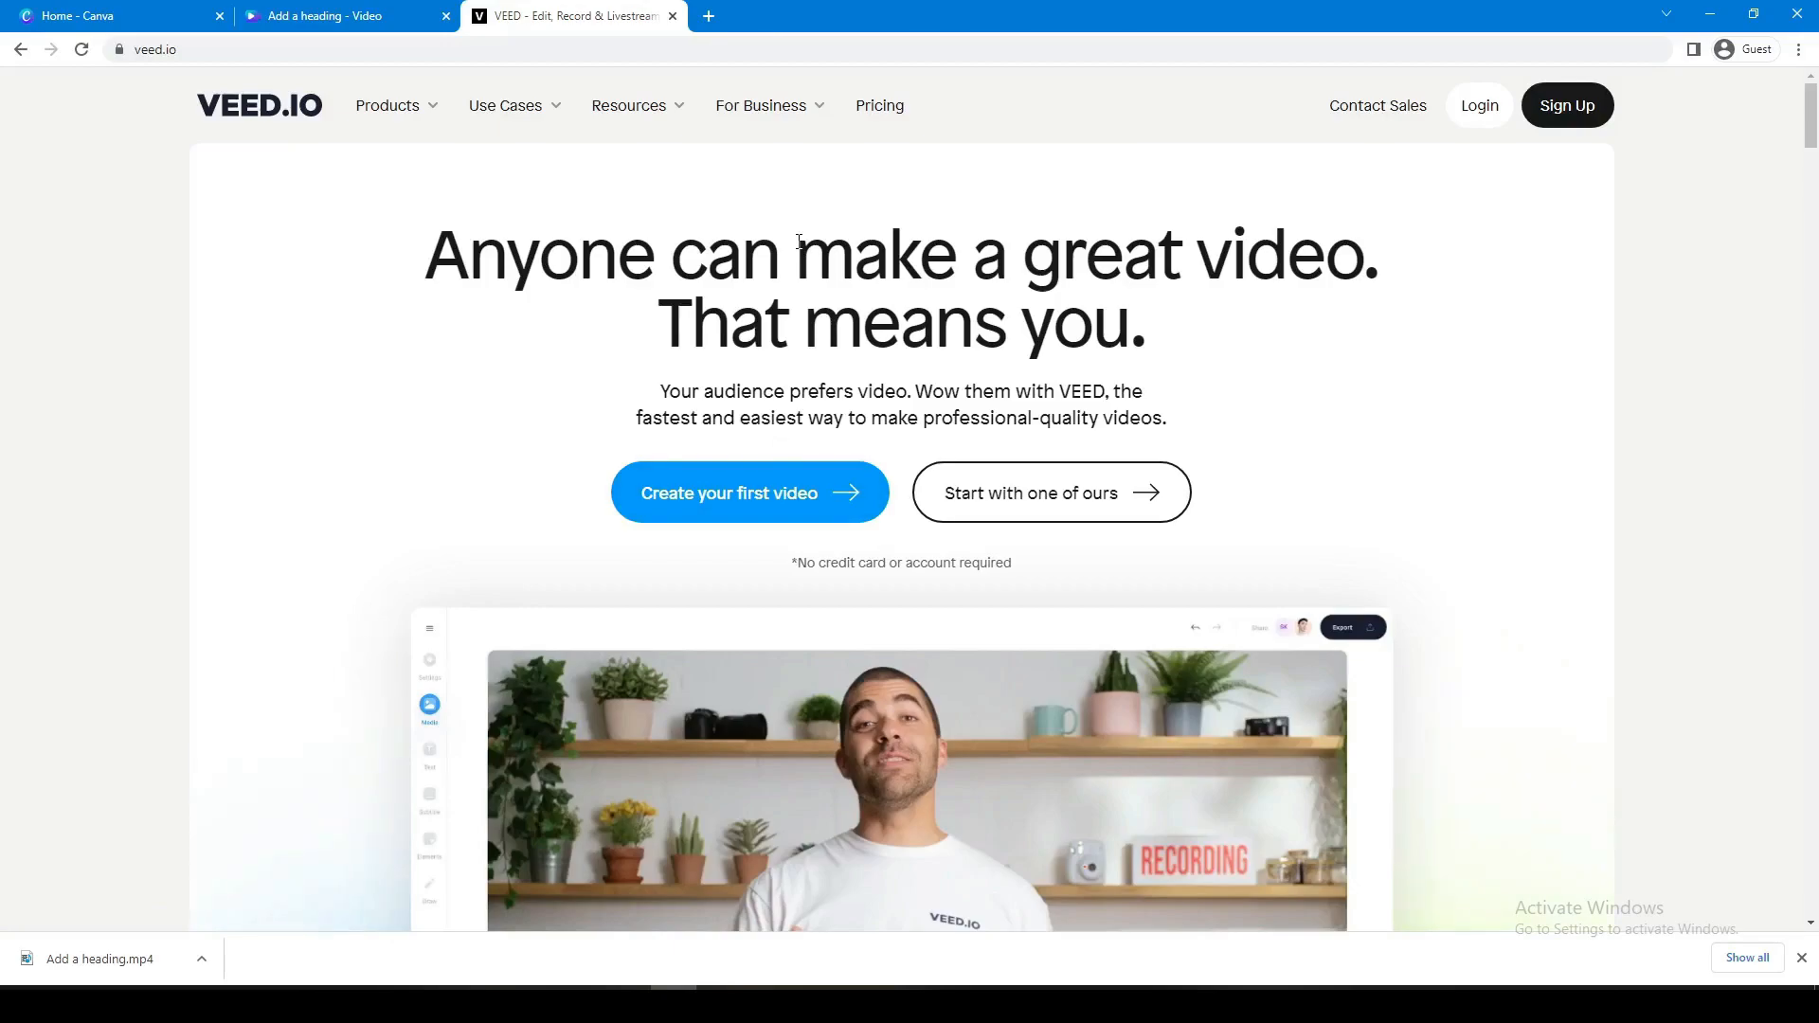
{"action": "left_click", "coordinate": [735, 502]}
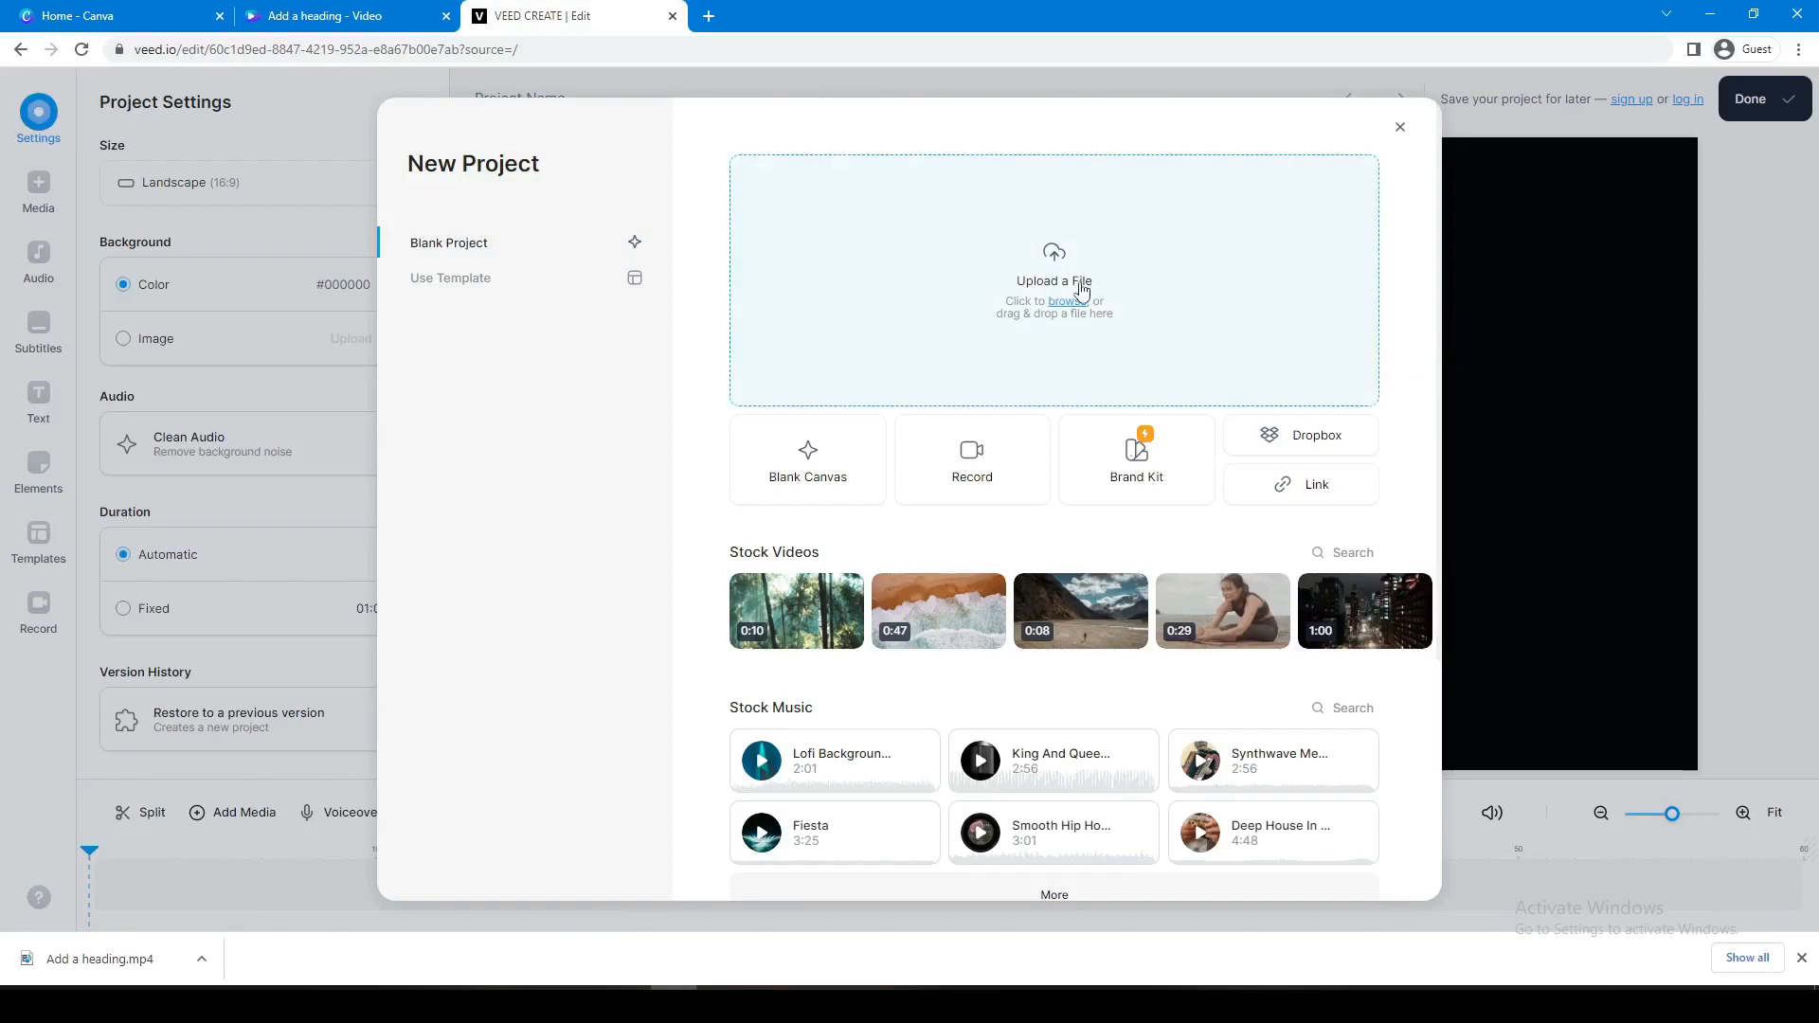
{"action": "left_click", "coordinate": [1085, 277]}
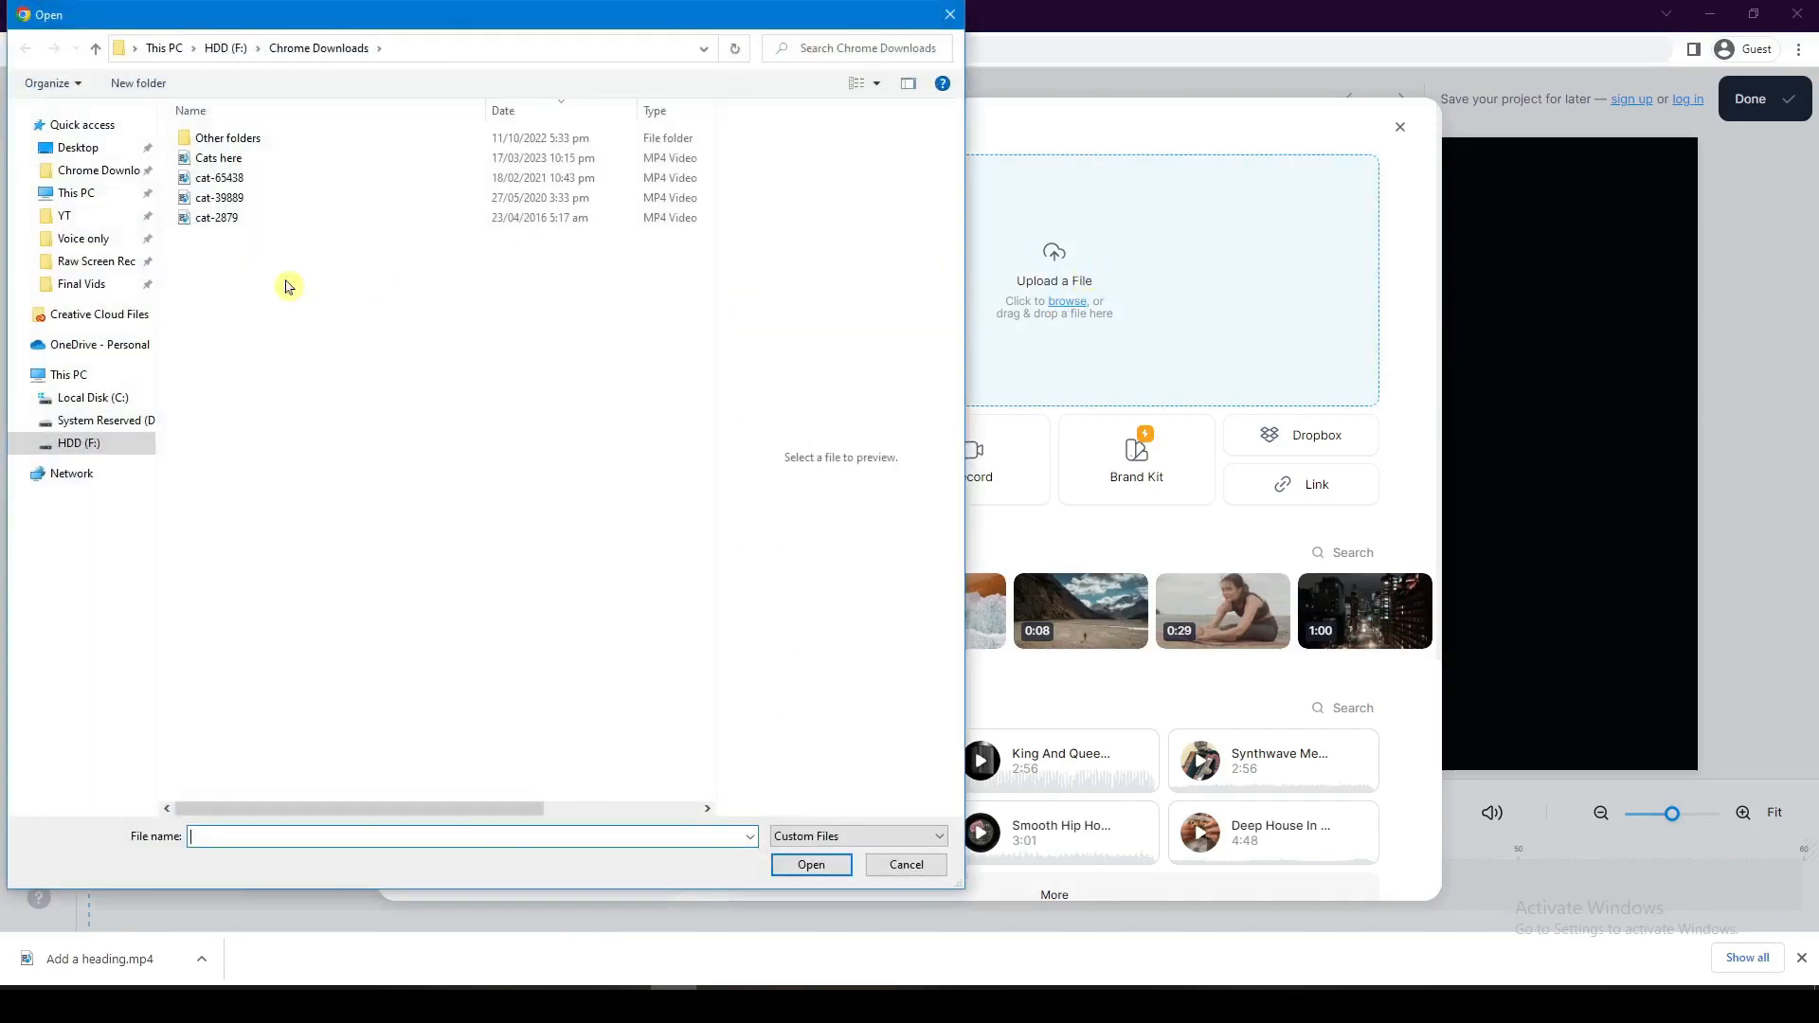
{"action": "double_click", "coordinate": [257, 161]}
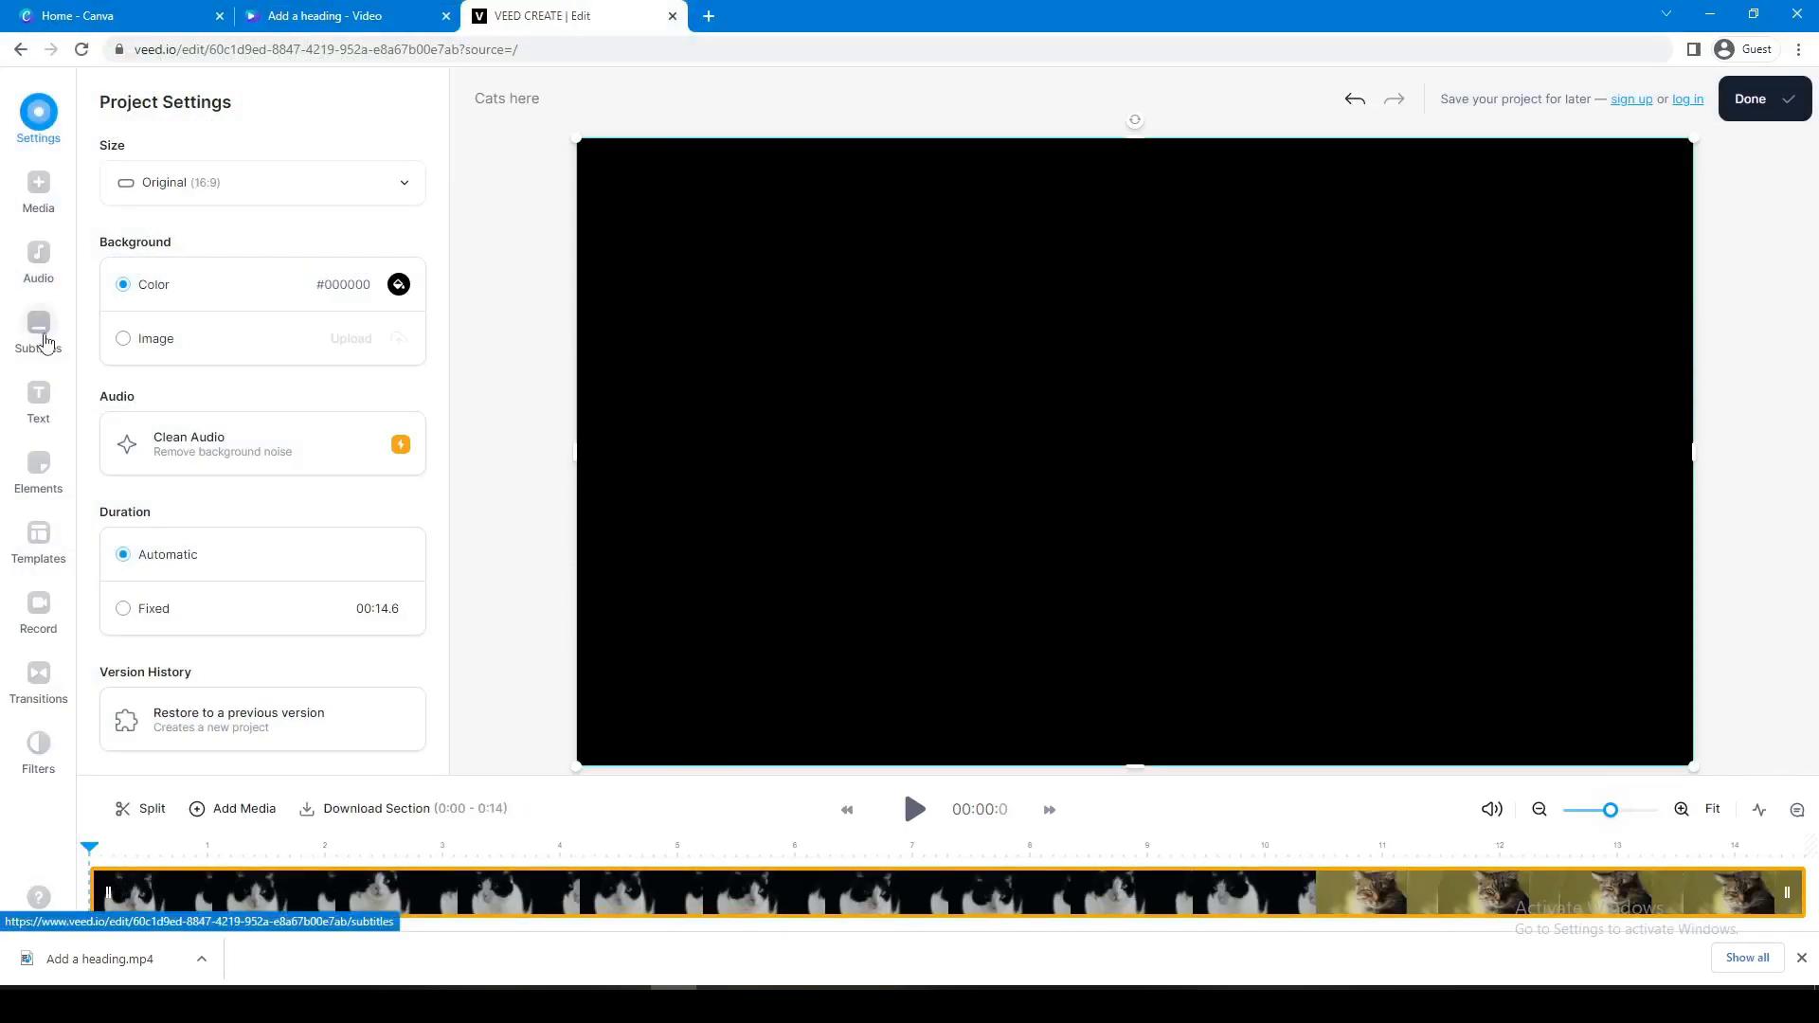
Step: Generate automatic subtitles for the video with English as the spoken language
{"action": "left_click", "coordinate": [38, 326]}
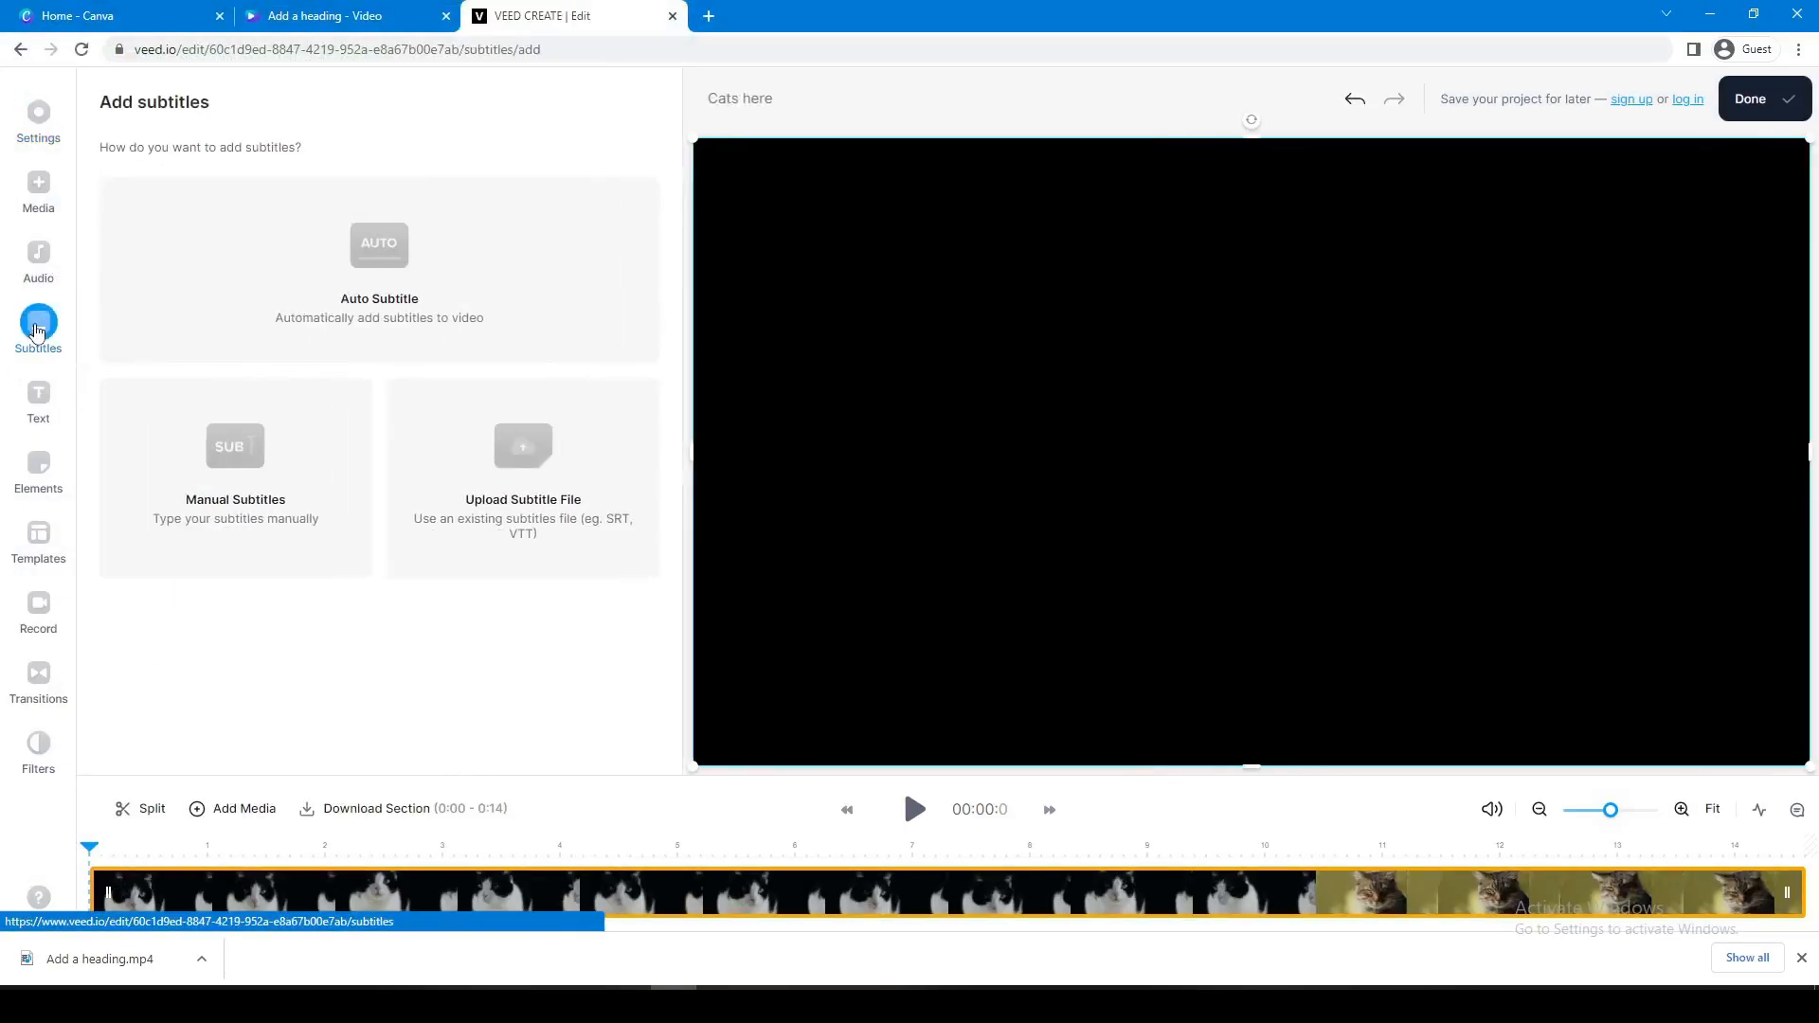
{"action": "left_click", "coordinate": [383, 277]}
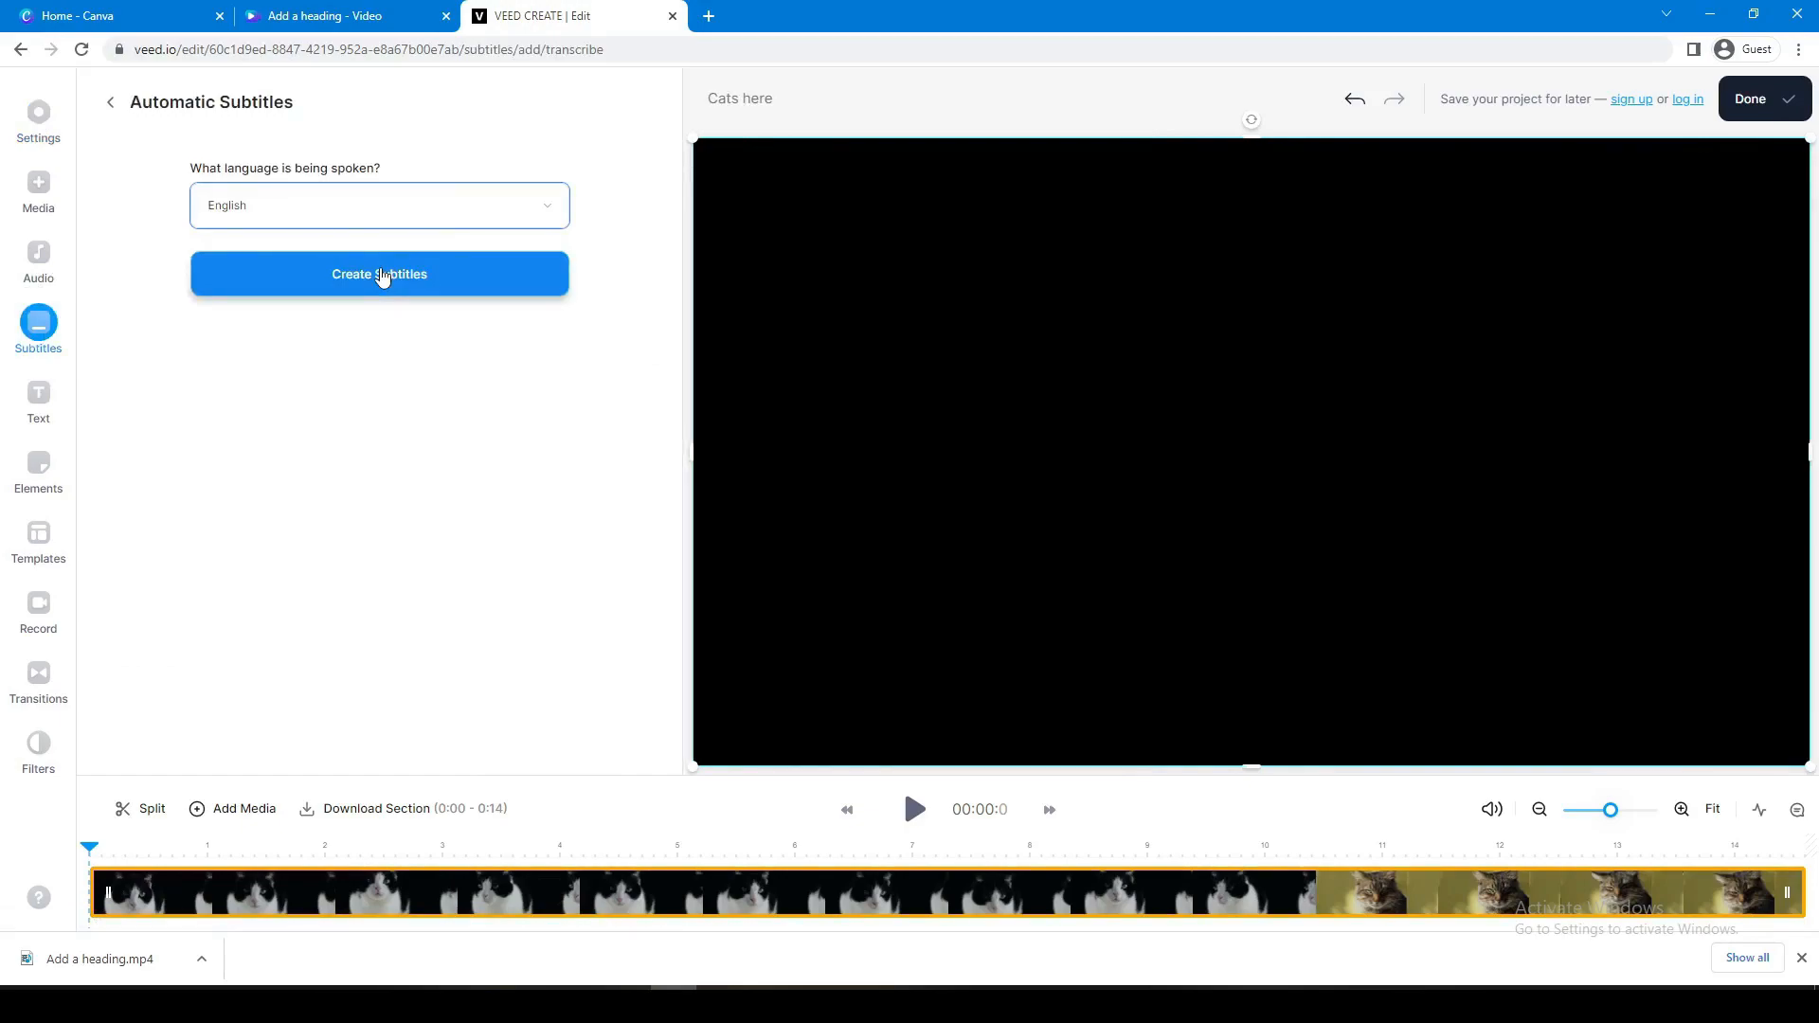
{"action": "left_click", "coordinate": [360, 277]}
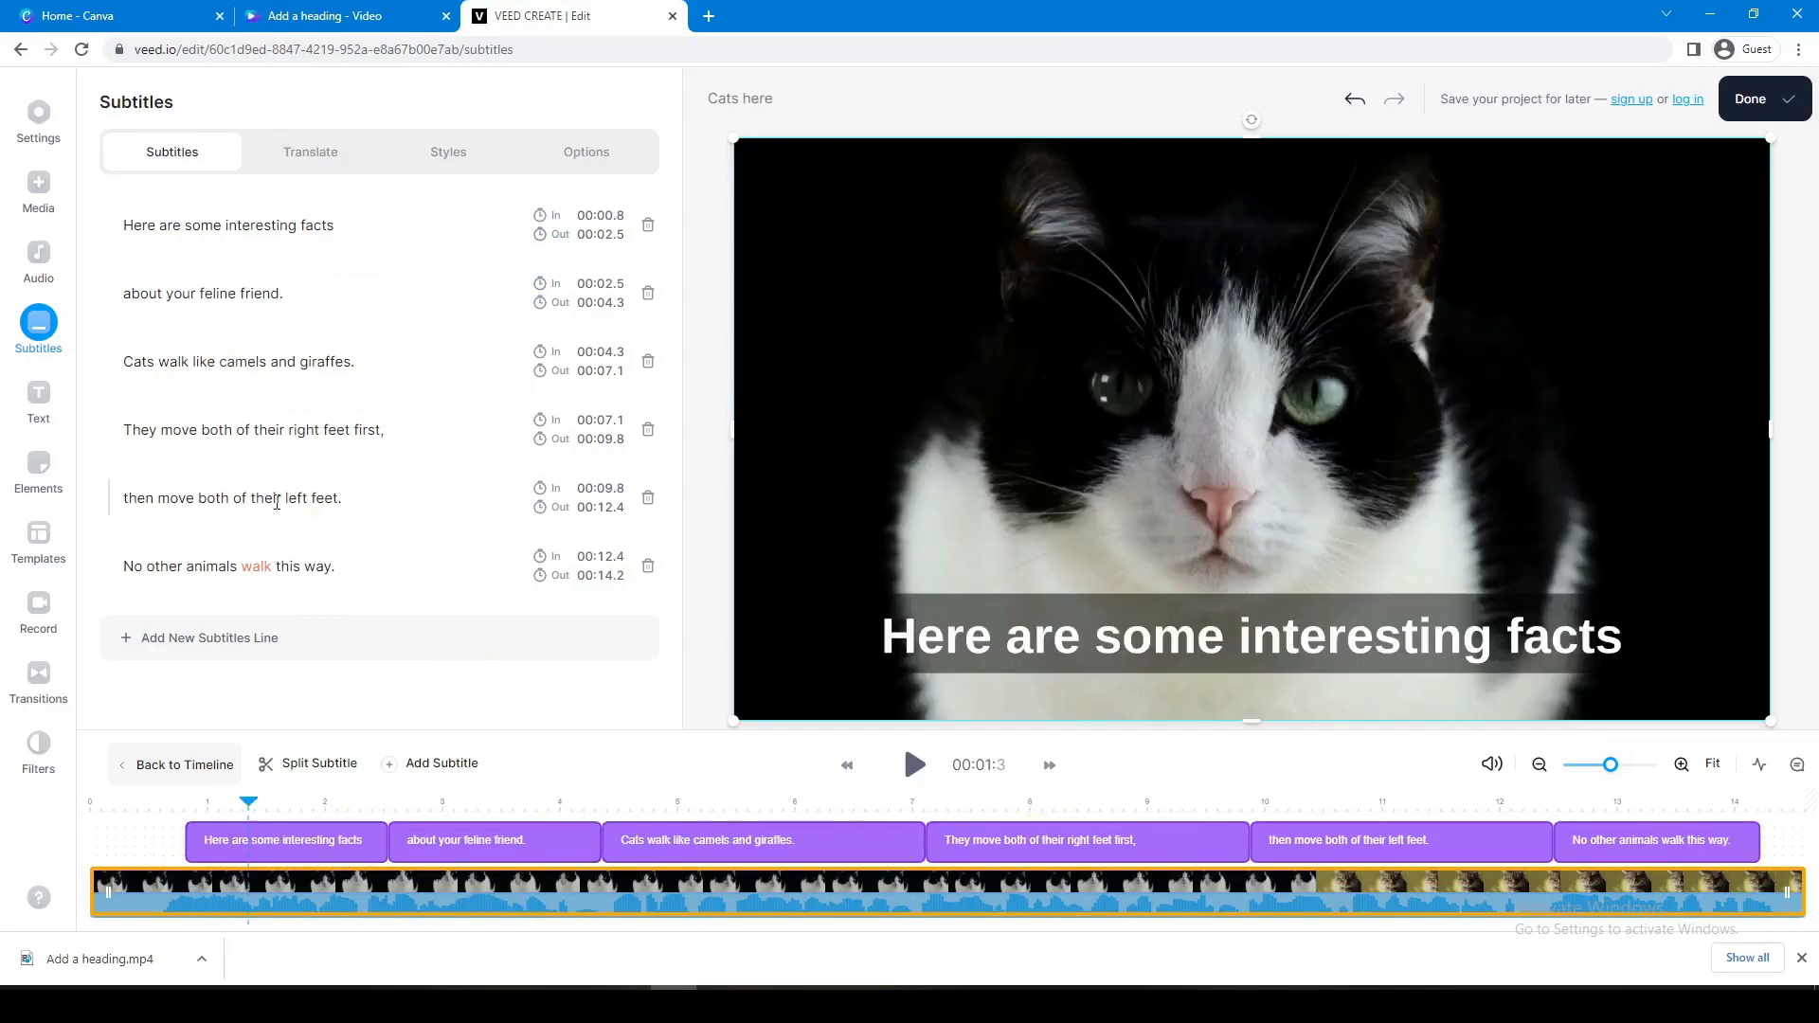
Step: Go through the generated subtitle lines one by one and check their wording against the matching video frames
{"action": "left_click", "coordinate": [276, 502]}
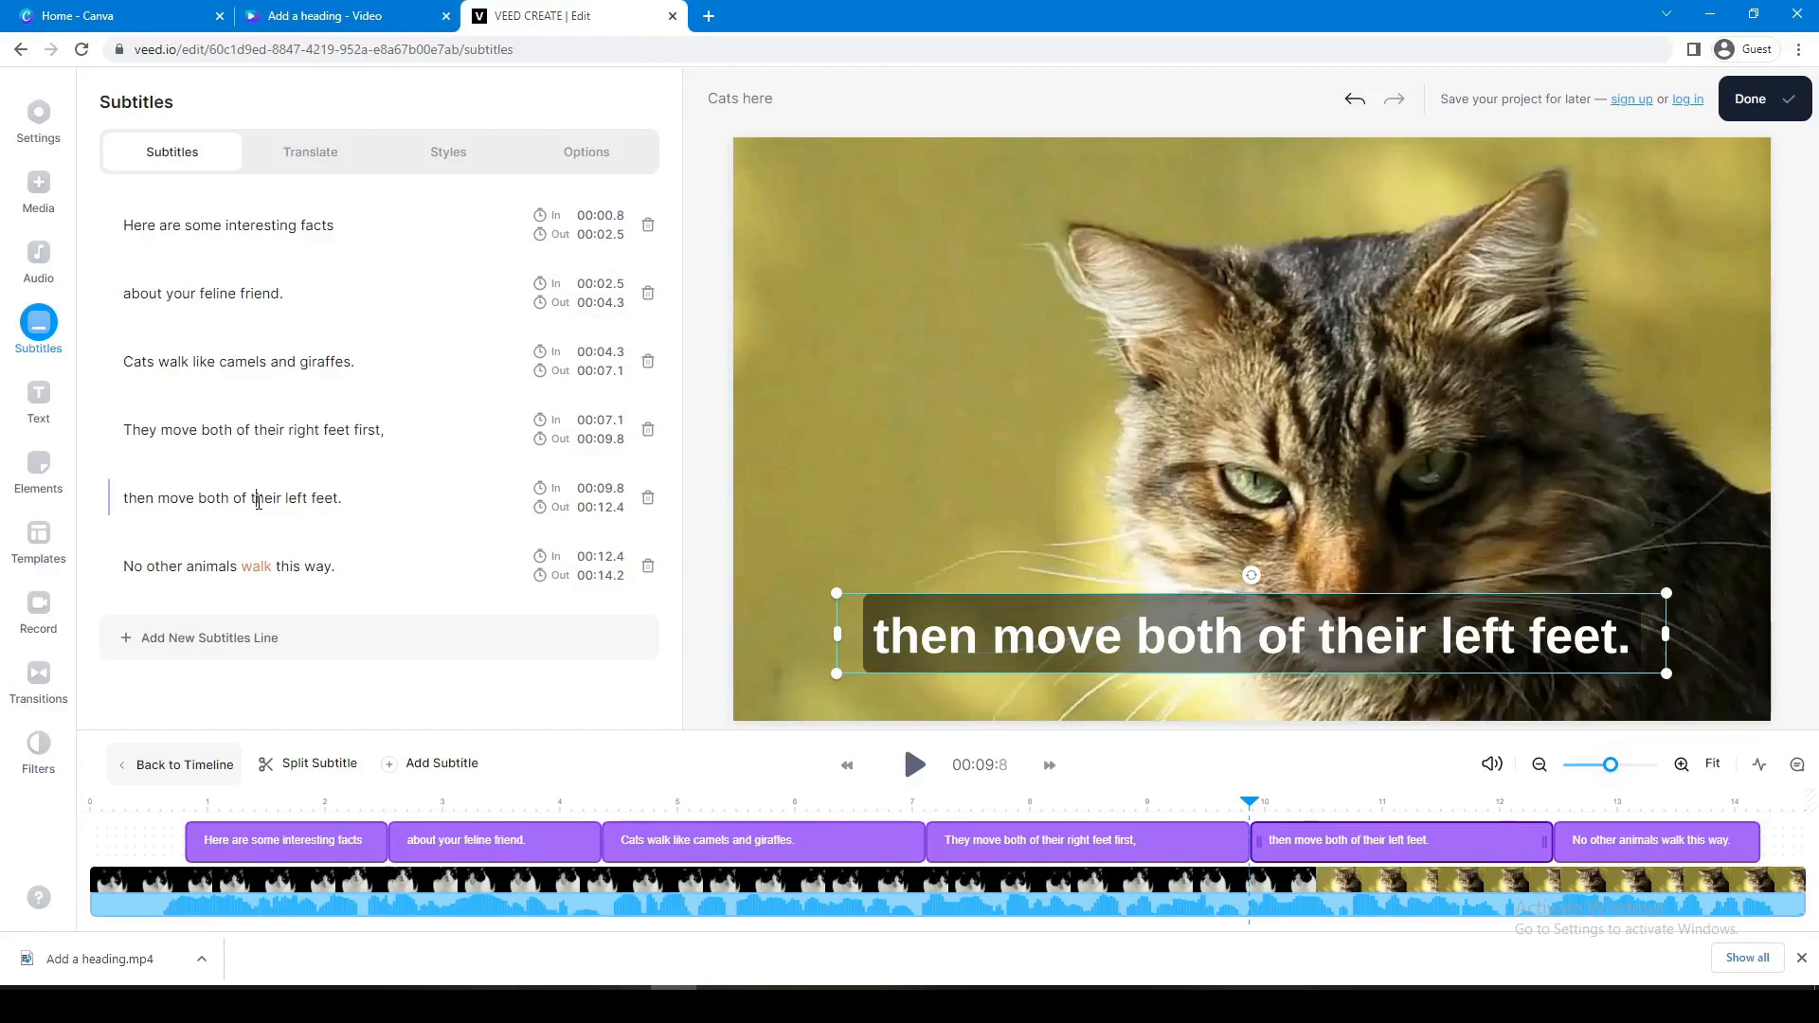
{"action": "left_click", "coordinate": [333, 433]}
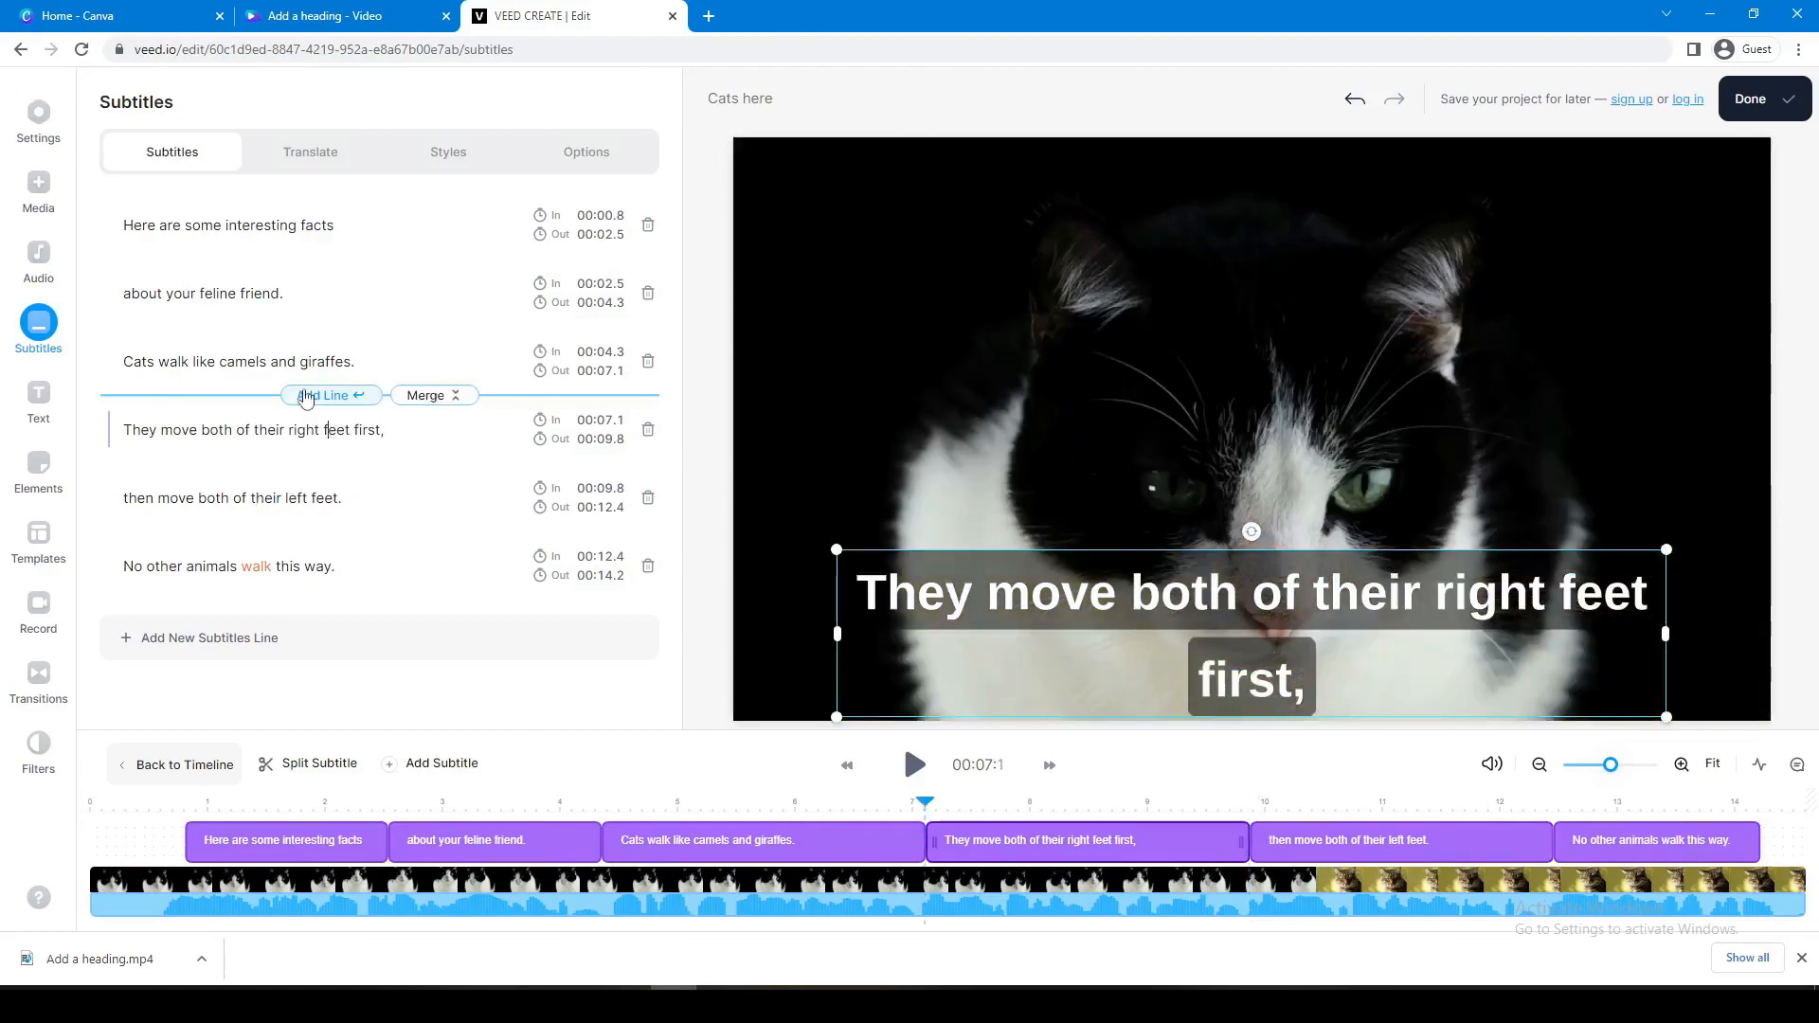
{"action": "left_click", "coordinate": [298, 358]}
{"action": "left_click", "coordinate": [262, 290]}
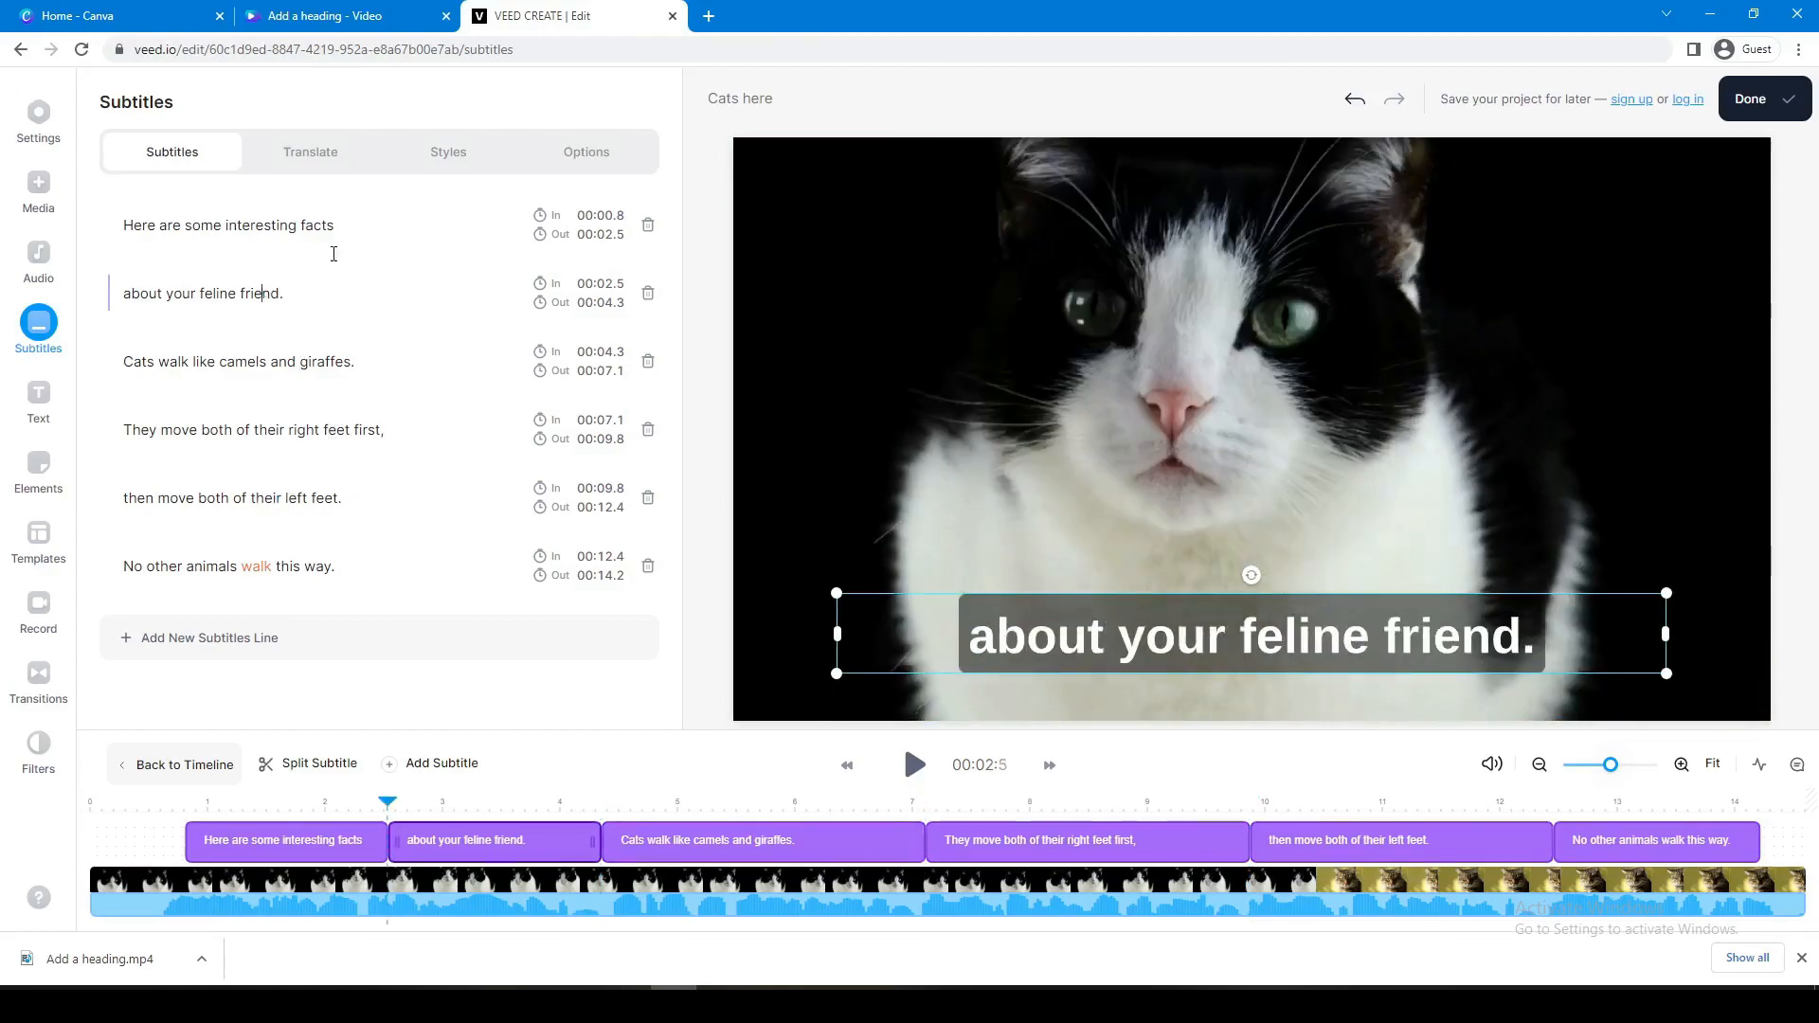
{"action": "left_click", "coordinate": [378, 227]}
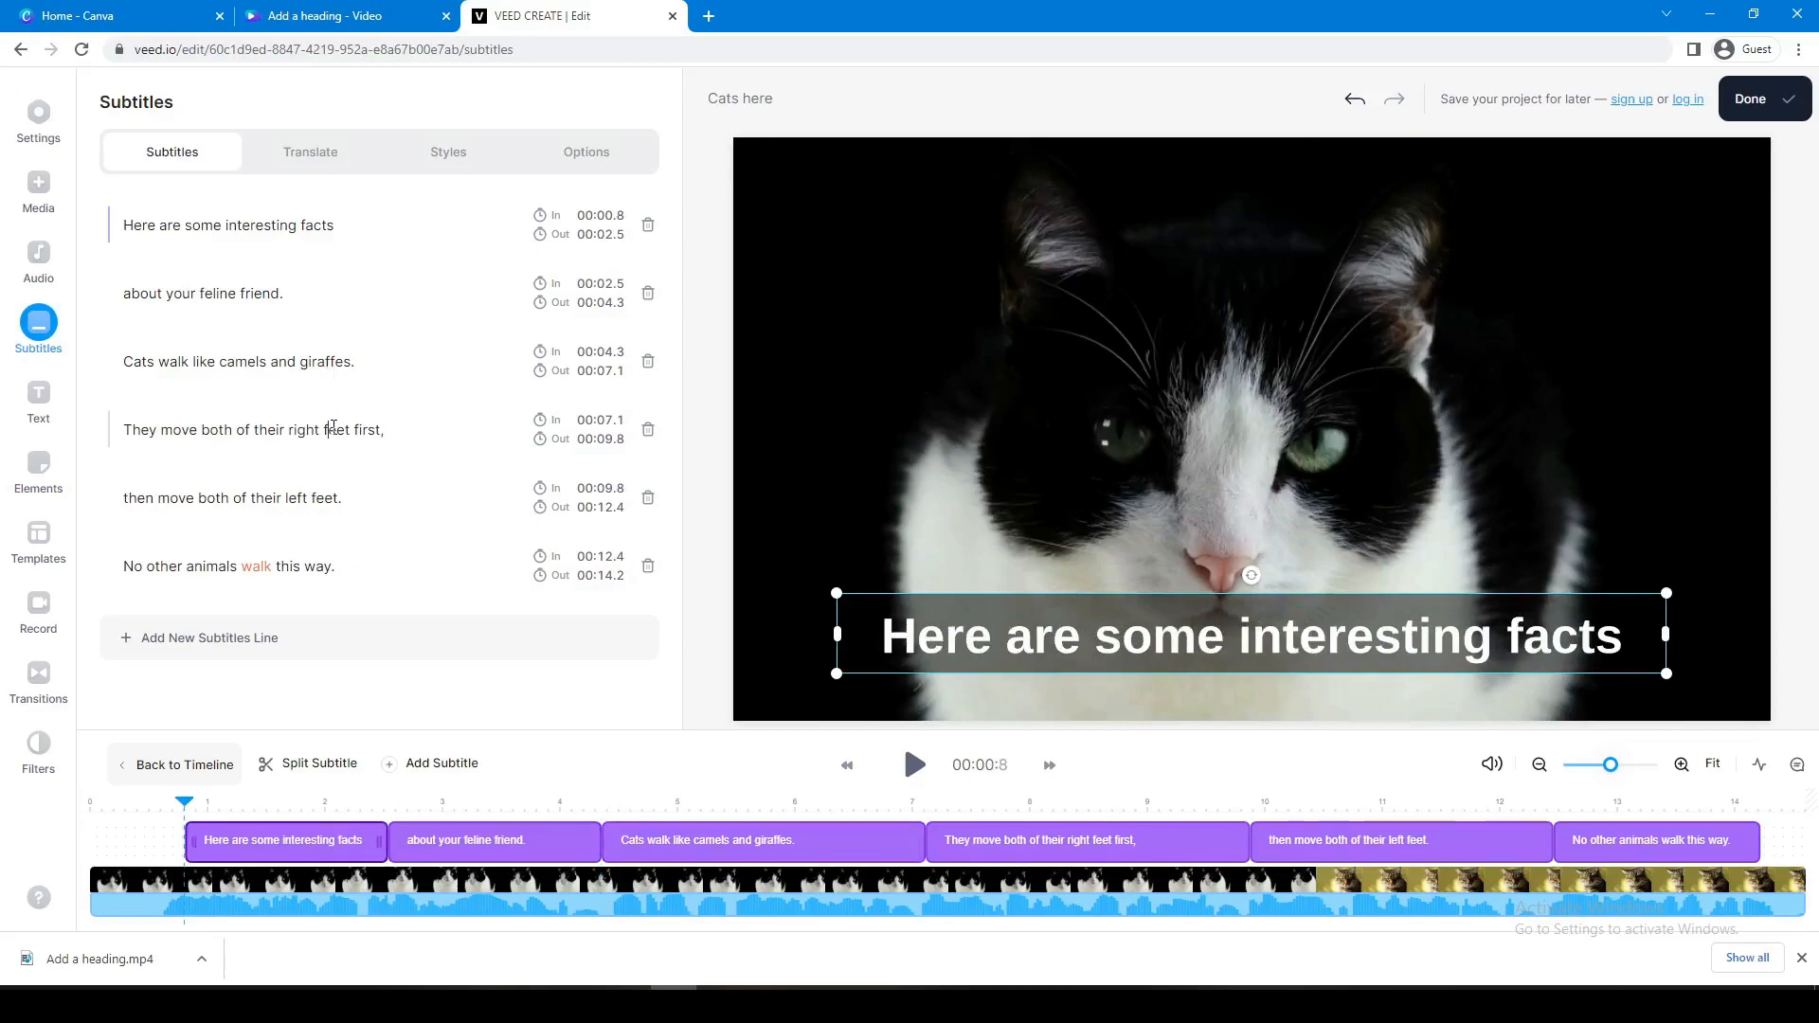
{"action": "left_click", "coordinate": [334, 427]}
{"action": "left_click", "coordinate": [319, 493]}
{"action": "double_click", "coordinate": [319, 492]}
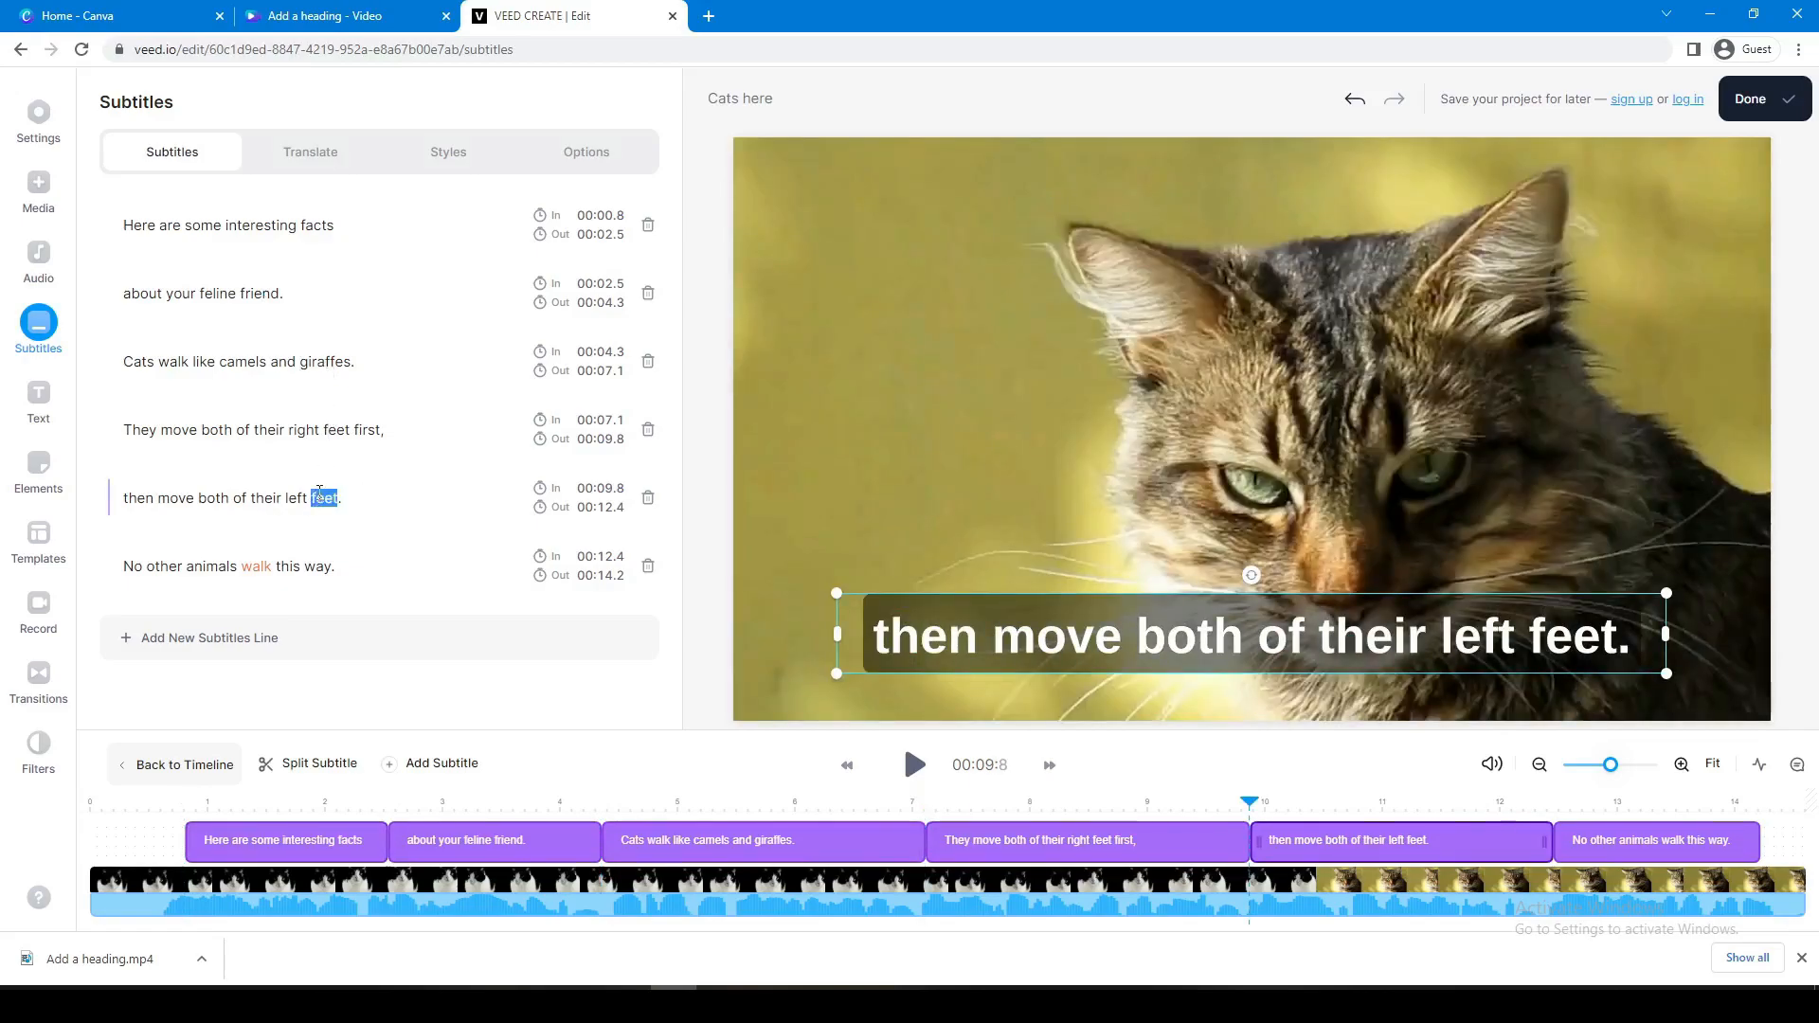
Step: Apply the Willem preset style, with its purple word highlight, to the subtitles
{"action": "left_click", "coordinate": [431, 151]}
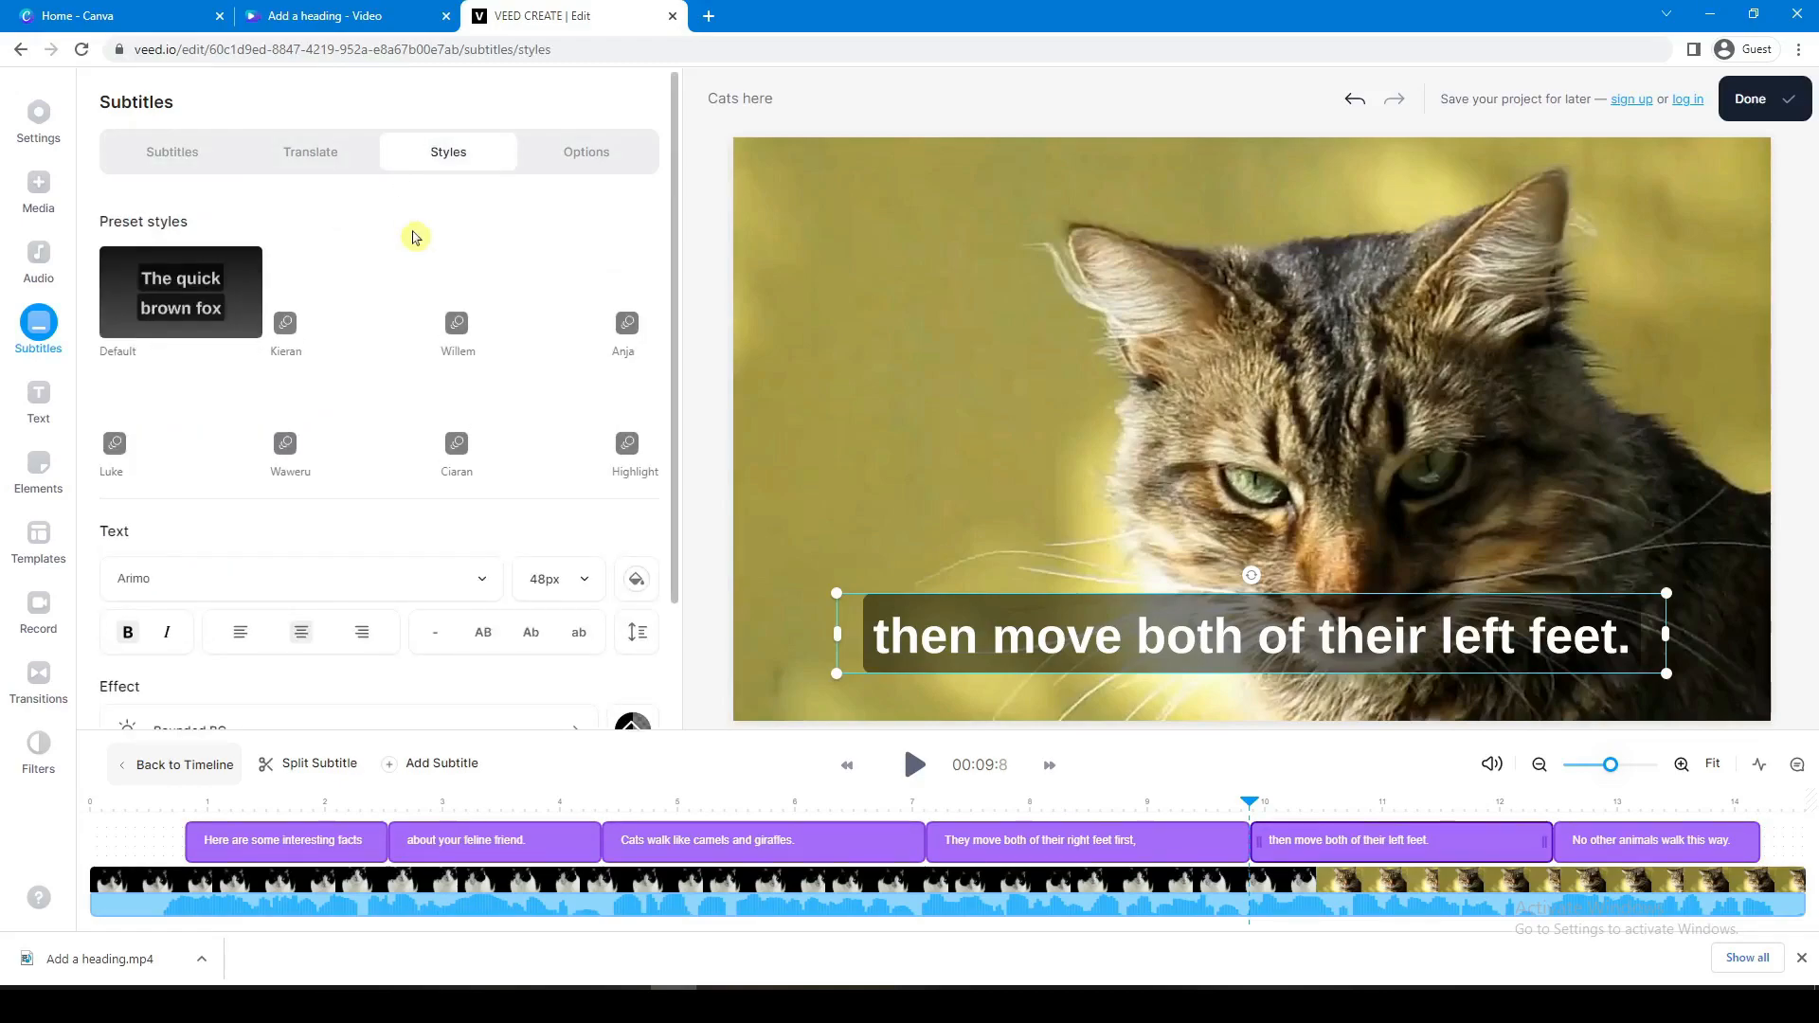
{"action": "scroll", "coordinate": [423, 227], "scroll_direction": "down", "scroll_amount": 2}
{"action": "scroll", "coordinate": [163, 199], "scroll_direction": "up", "scroll_amount": 2}
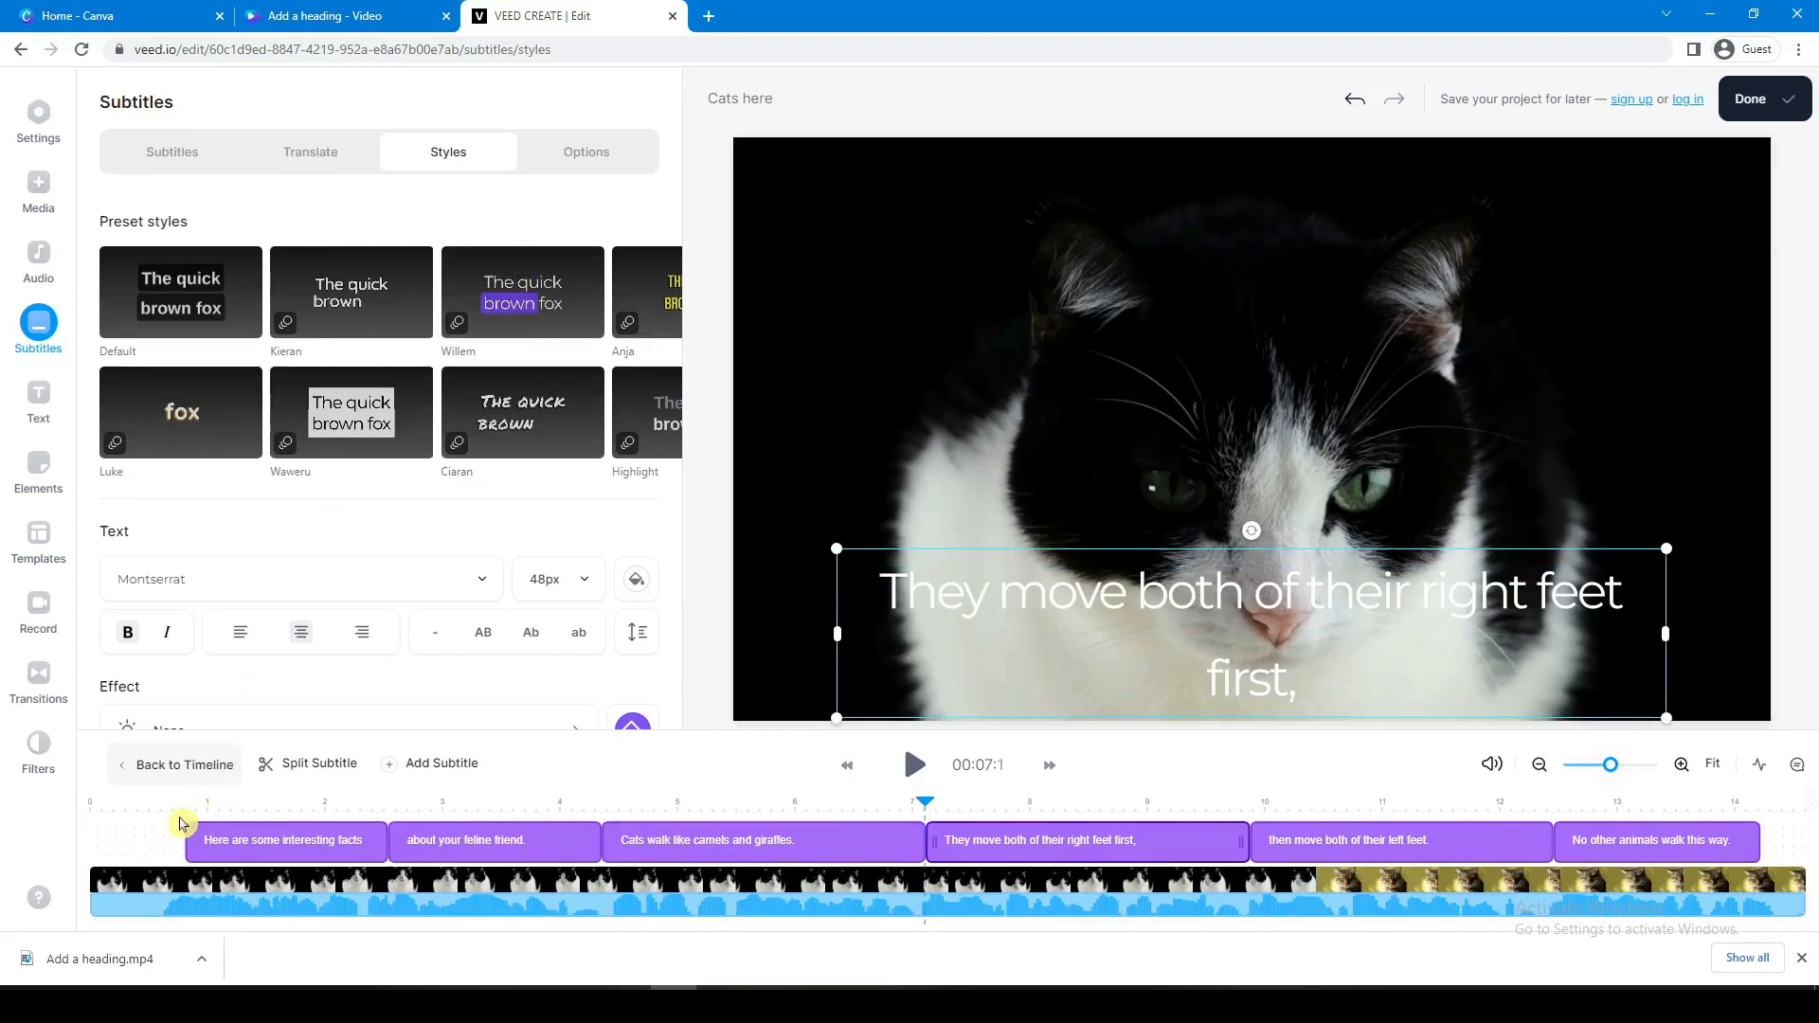
Step: Play back the video from just before the first subtitle to check the styled subtitles, stopping at about 4 seconds
{"action": "left_click", "coordinate": [180, 817]}
{"action": "key", "text": "space"}
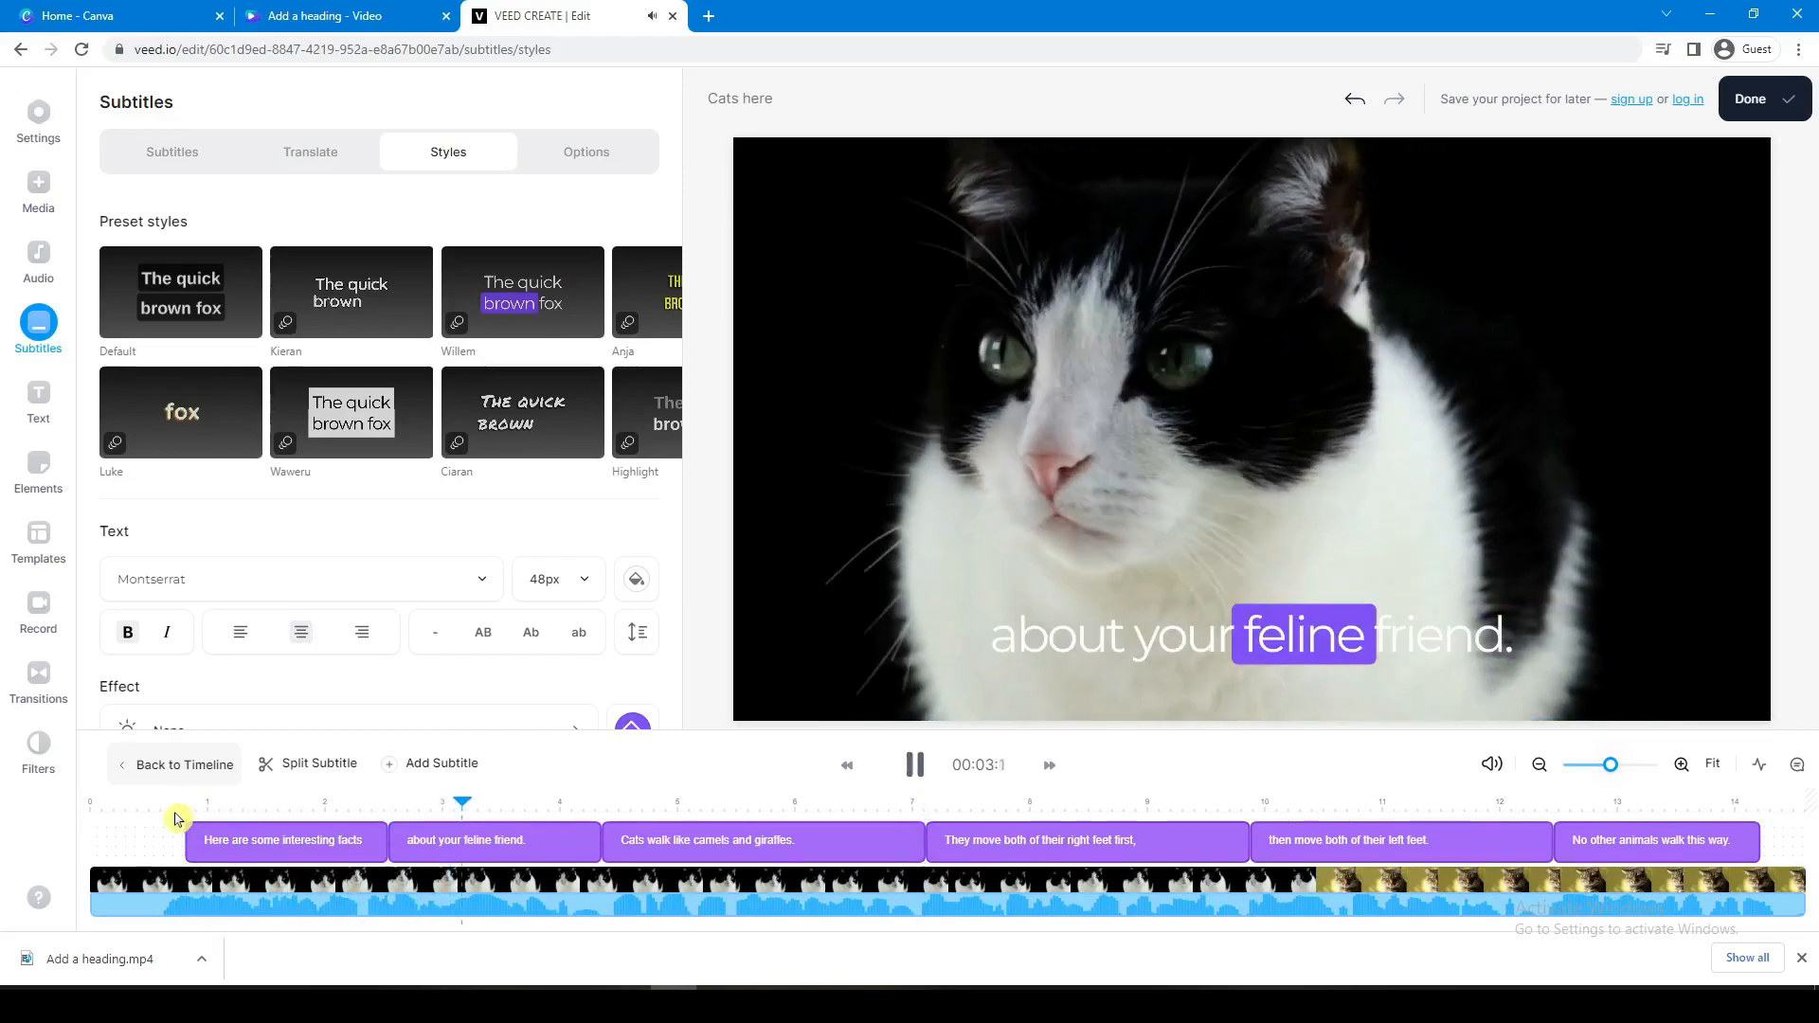
{"action": "key", "text": "space"}
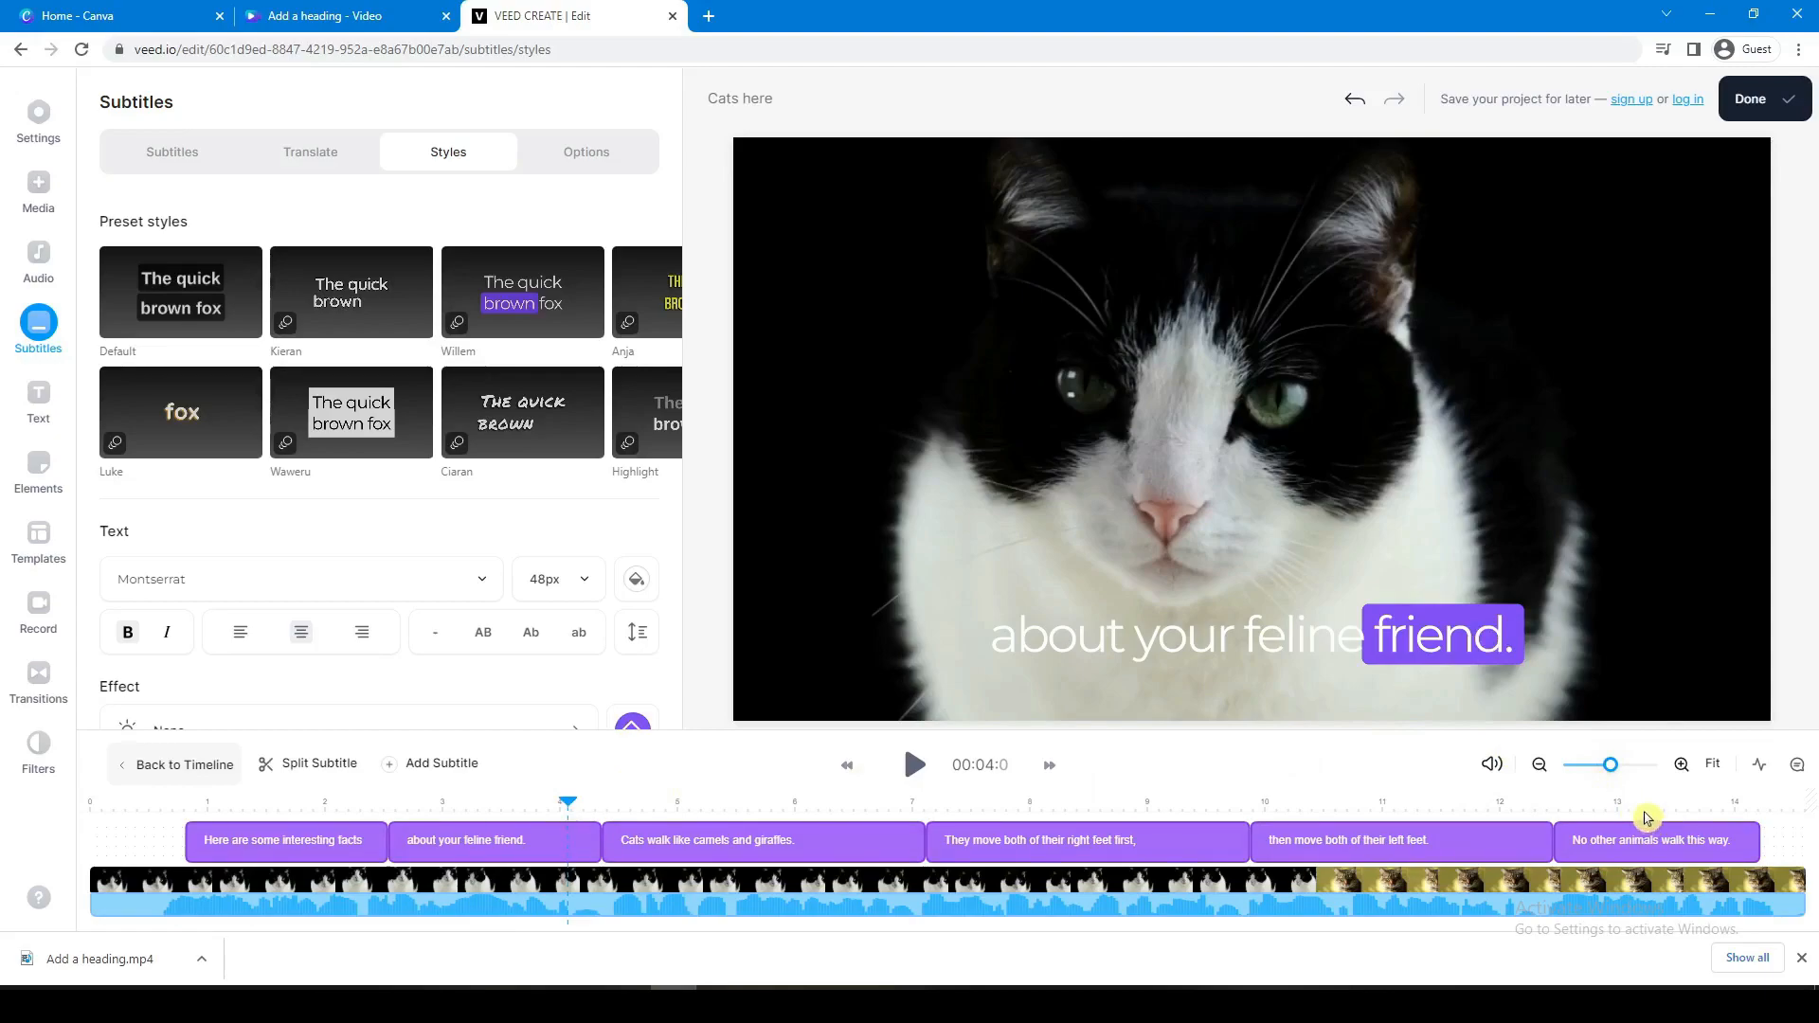
Step: Export the finished subtitled video and download it as an MP4
{"action": "left_click", "coordinate": [1772, 105]}
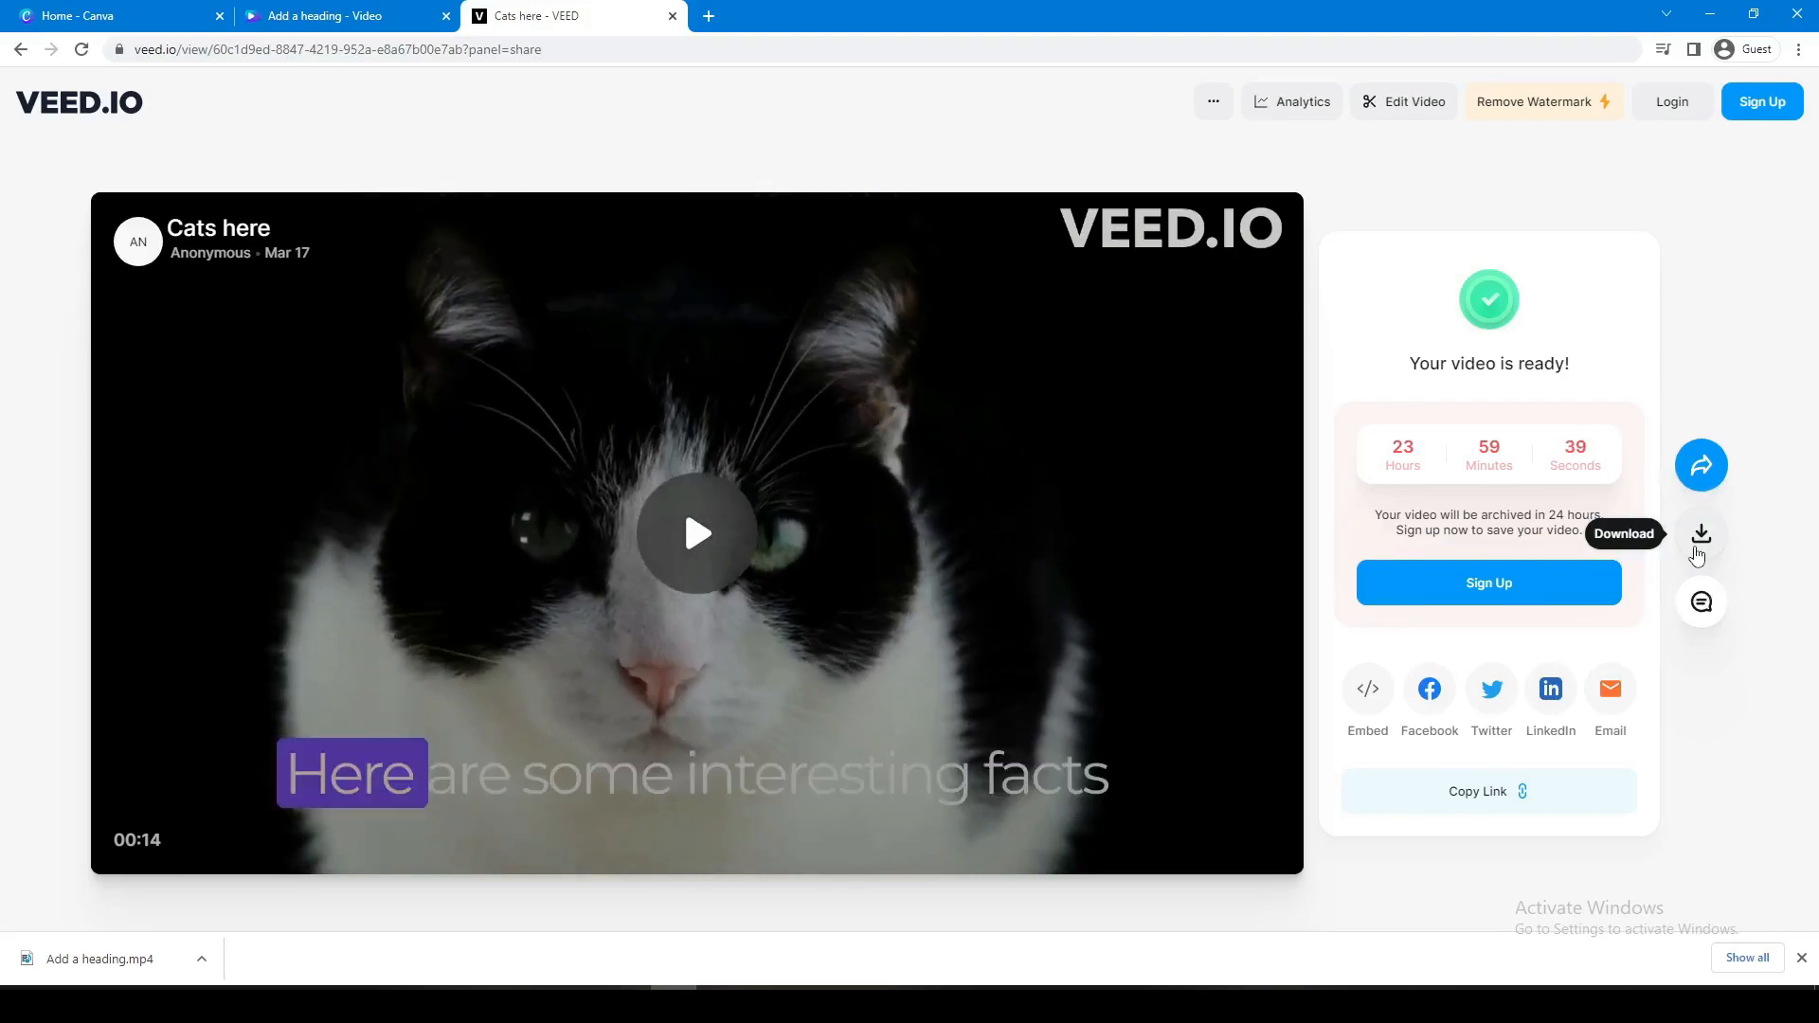
{"action": "left_click", "coordinate": [1711, 536]}
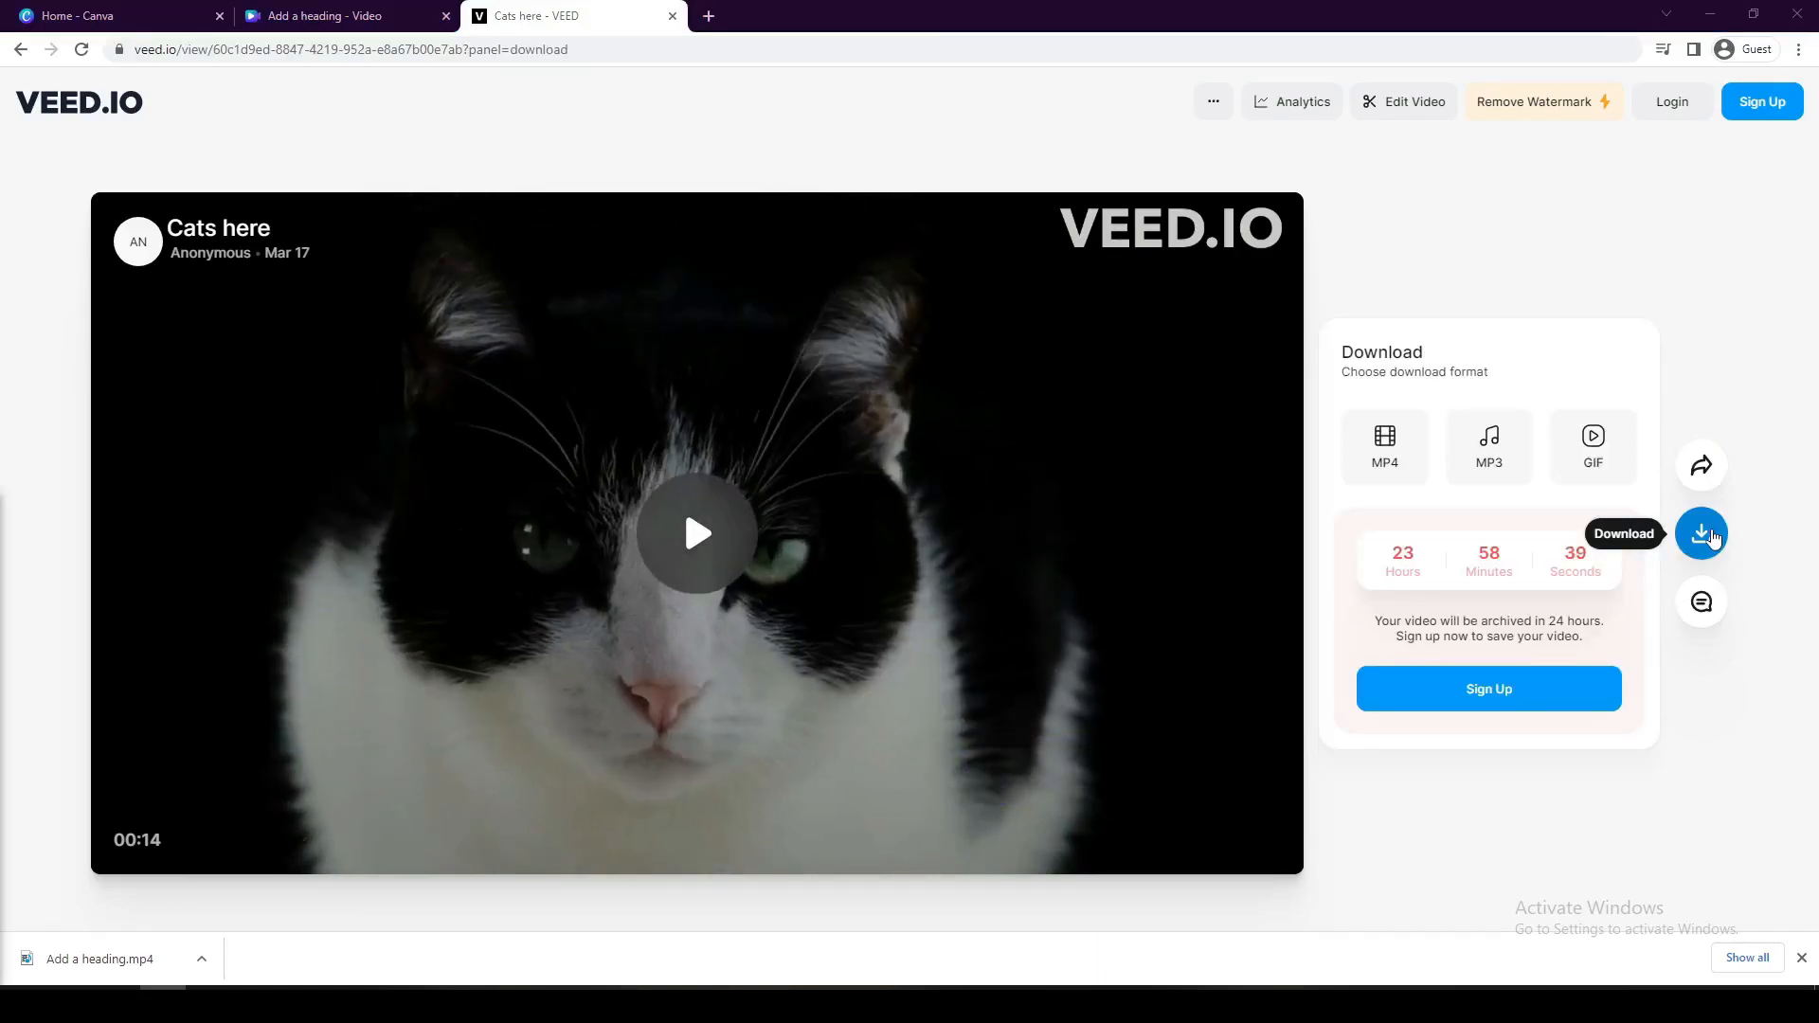
{"action": "left_click", "coordinate": [1392, 447]}
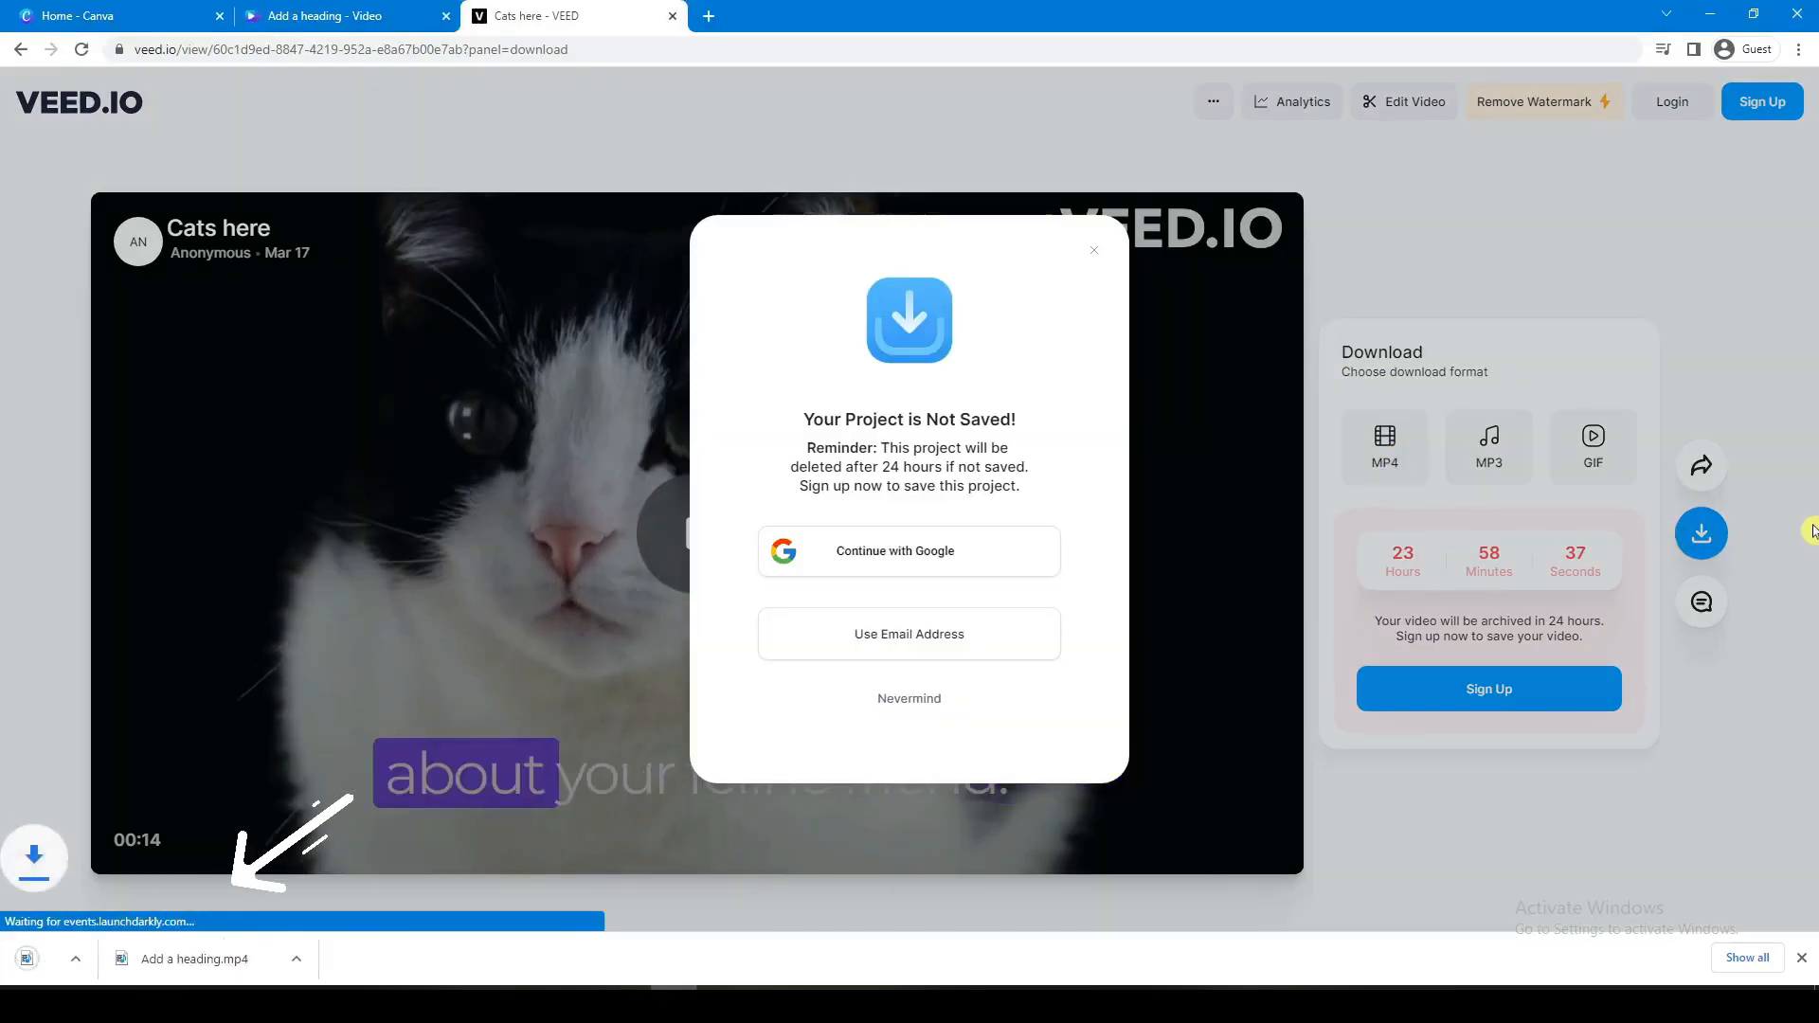